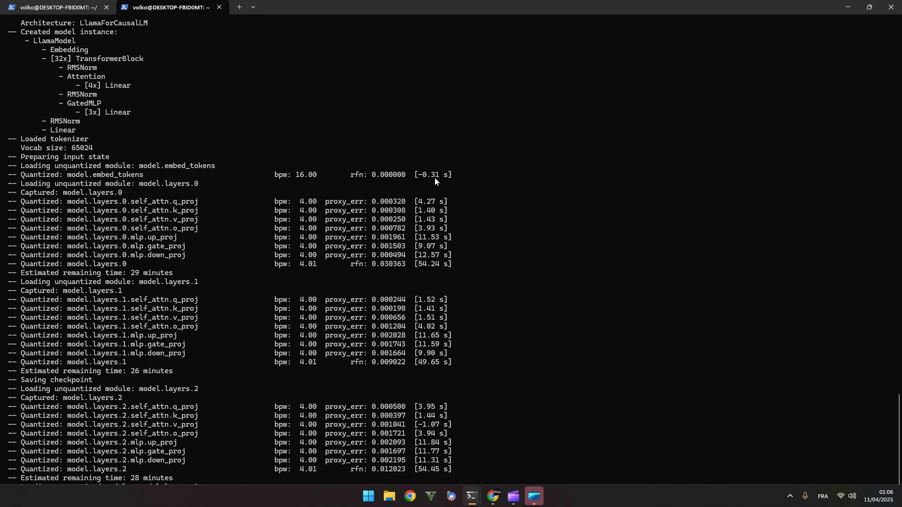
Leave the running quantization log by bringing up the Windows task switcher
key(super)
key(super)
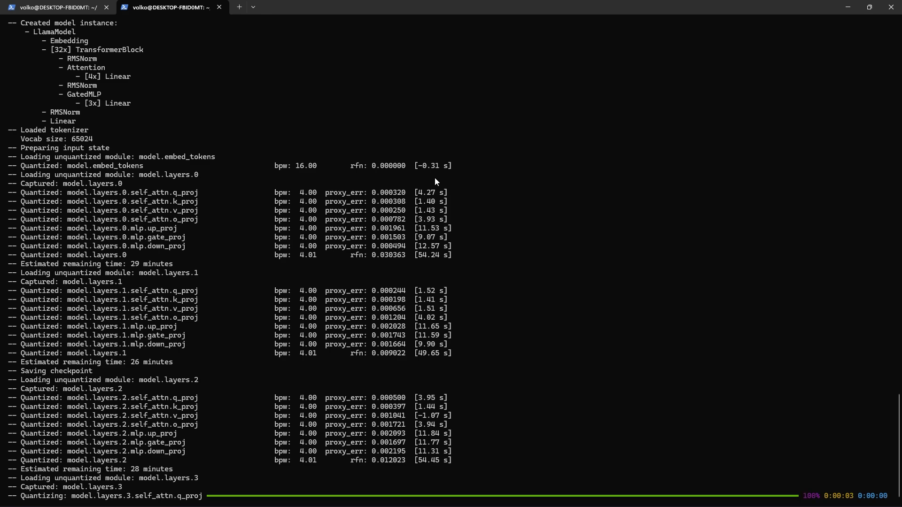
key(alt+Tab)
key(alt+Tab)
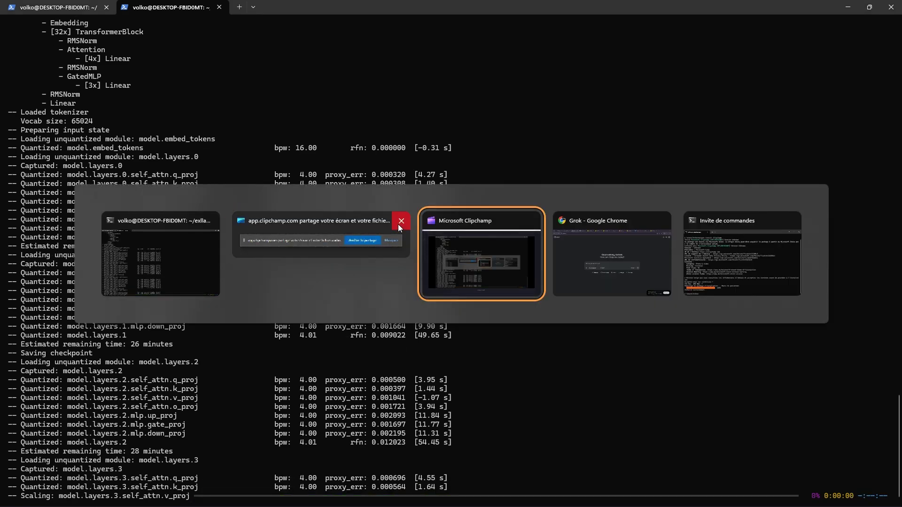
key(alt+Tab)
click(46, 9)
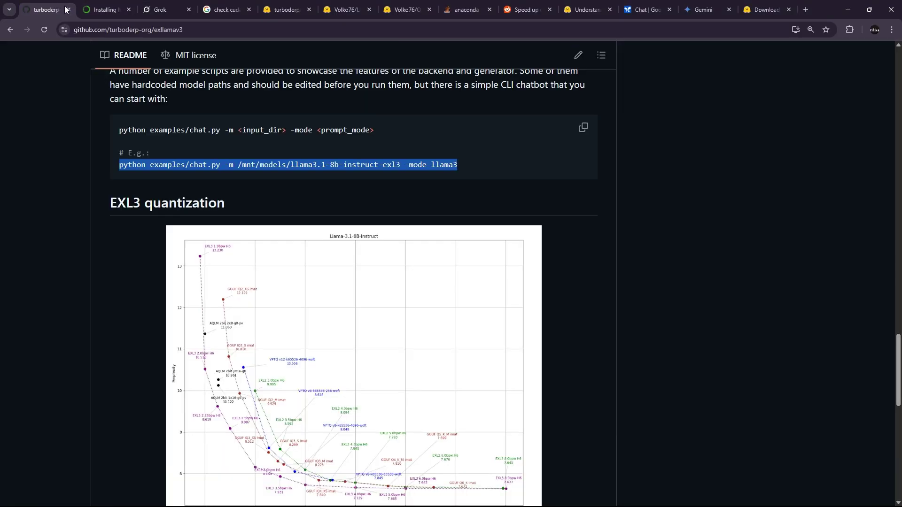
scroll(273, 308, up, 5)
scroll(93, 282, up, 5)
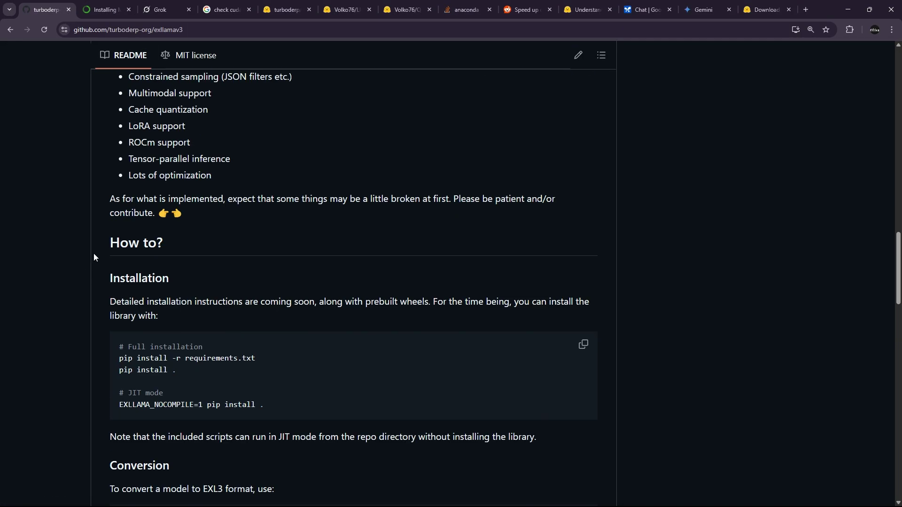
scroll(94, 253, up, 5)
scroll(282, 268, up, 5)
scroll(319, 306, up, 5)
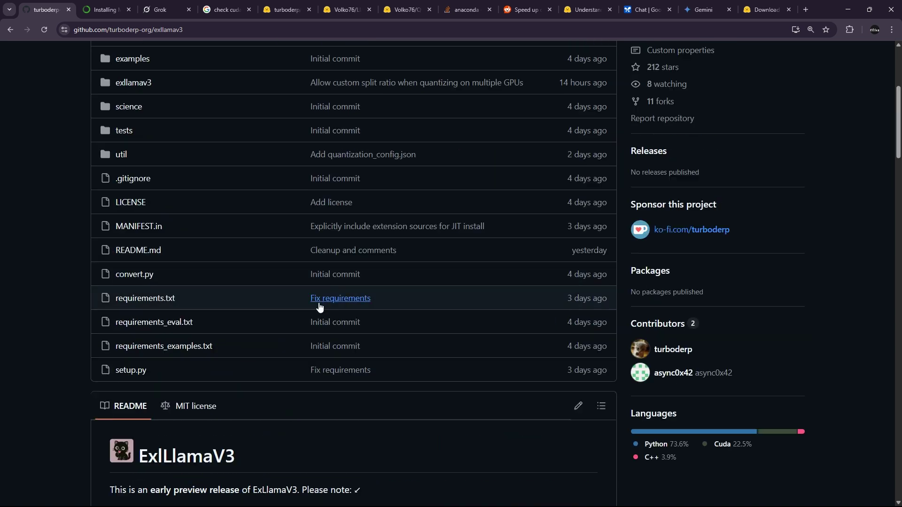
scroll(318, 306, down, 2)
double_click(186, 315)
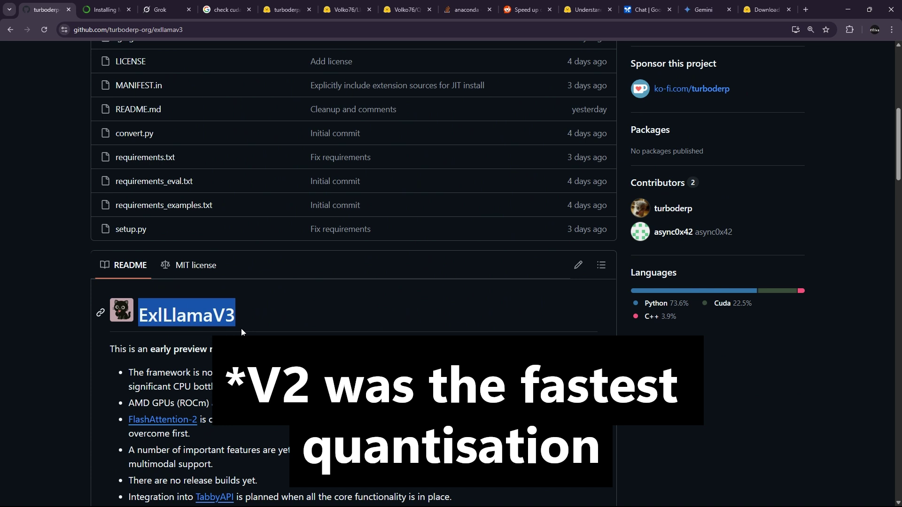
click(241, 329)
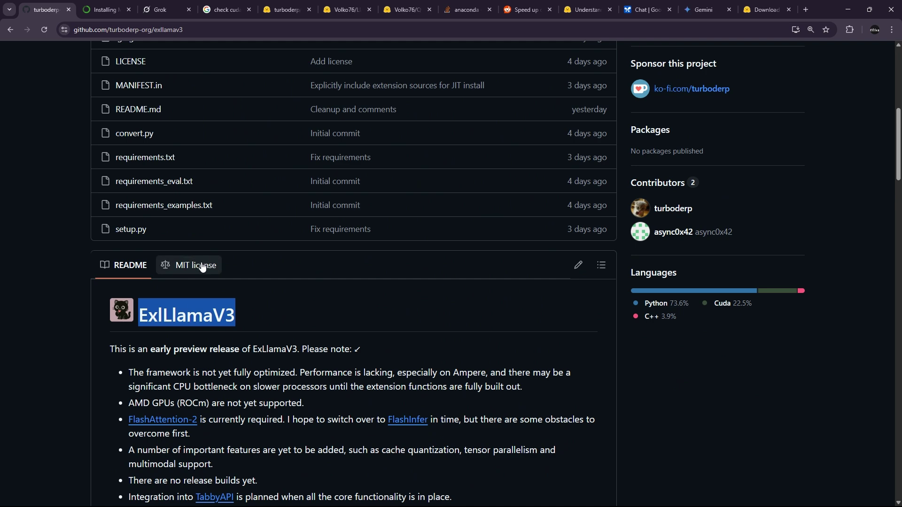
scroll(301, 332, down, 3)
scroll(301, 331, down, 5)
scroll(301, 332, up, 4)
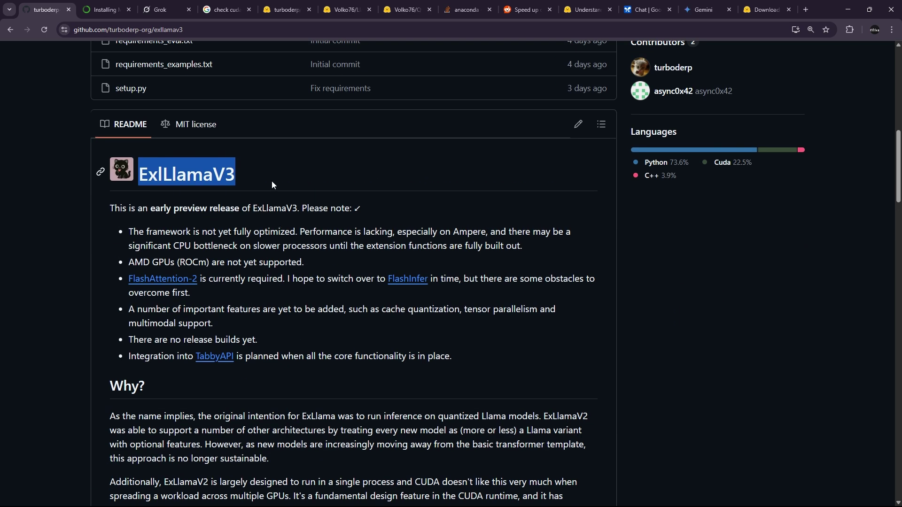
mouse_move(240, 173)
mouse_down()
mouse_move(204, 169)
mouse_move(211, 173)
mouse_up()
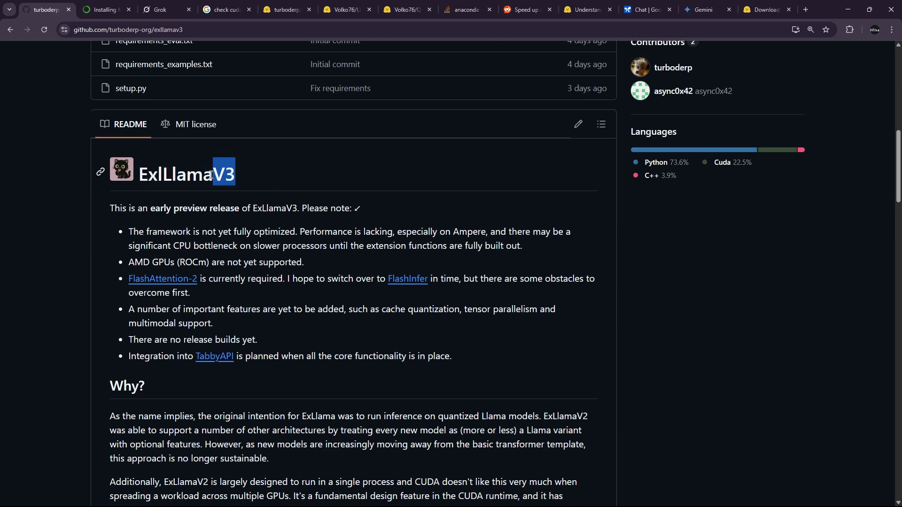
scroll(226, 264, down, 10)
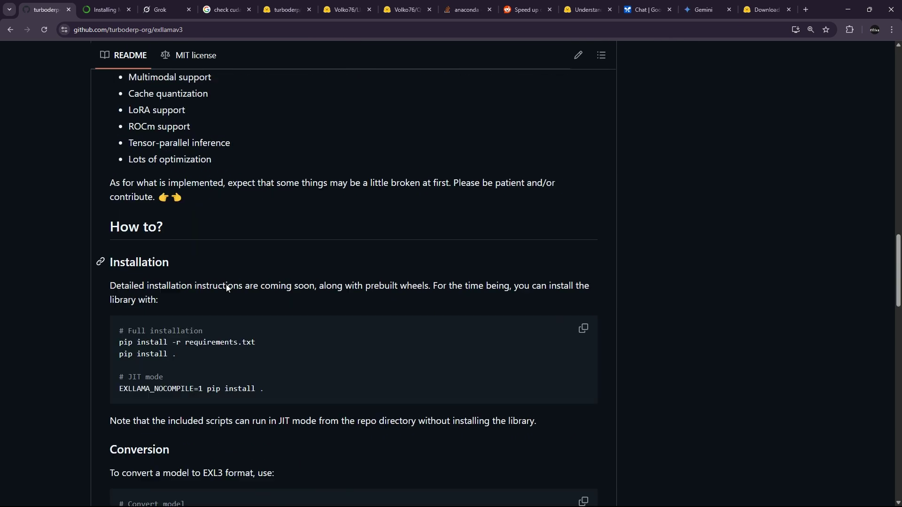
scroll(226, 264, down, 8)
scroll(226, 264, down, 3)
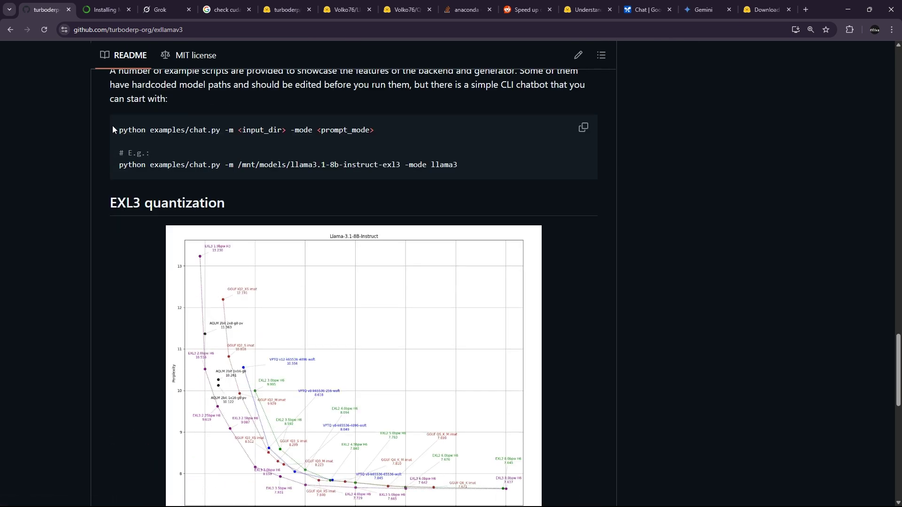
drag(119, 130, 471, 179)
scroll(471, 179, up, 2)
scroll(287, 295, up, 5)
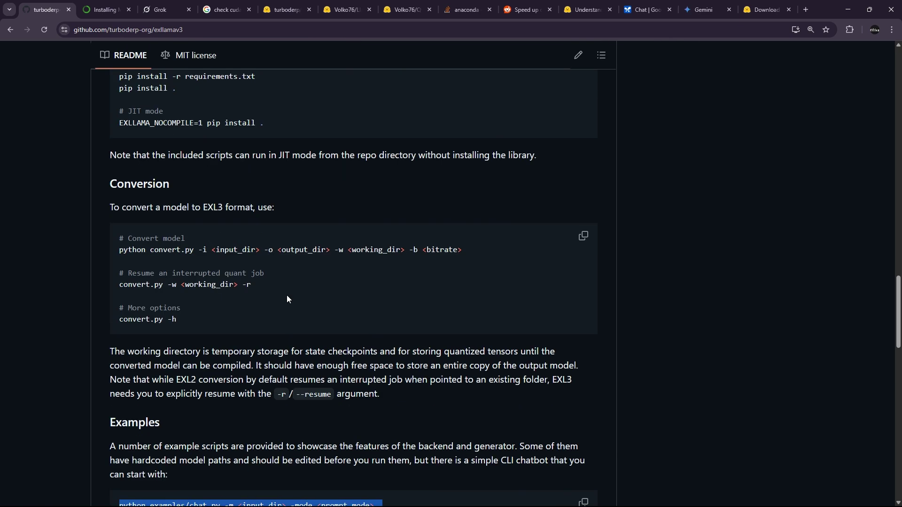
scroll(286, 295, up, 4)
drag(275, 265, 102, 204)
click(157, 218)
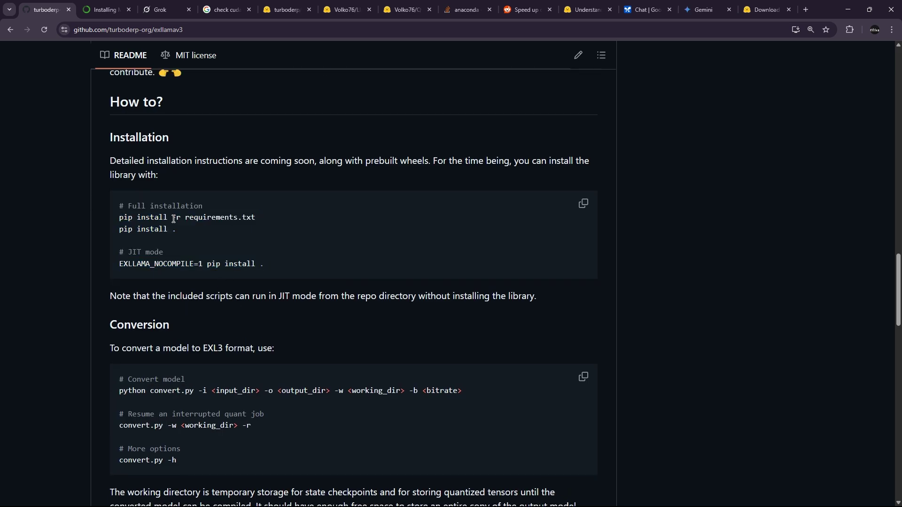
mouse_move(121, 207)
mouse_down()
mouse_move(280, 264)
mouse_move(87, 212)
mouse_up()
click(280, 264)
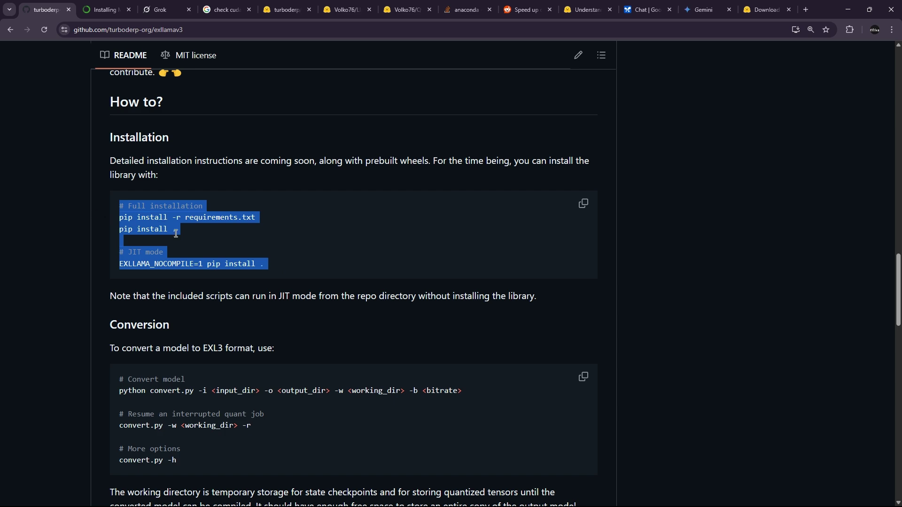
scroll(174, 234, down, 3)
scroll(175, 236, down, 3)
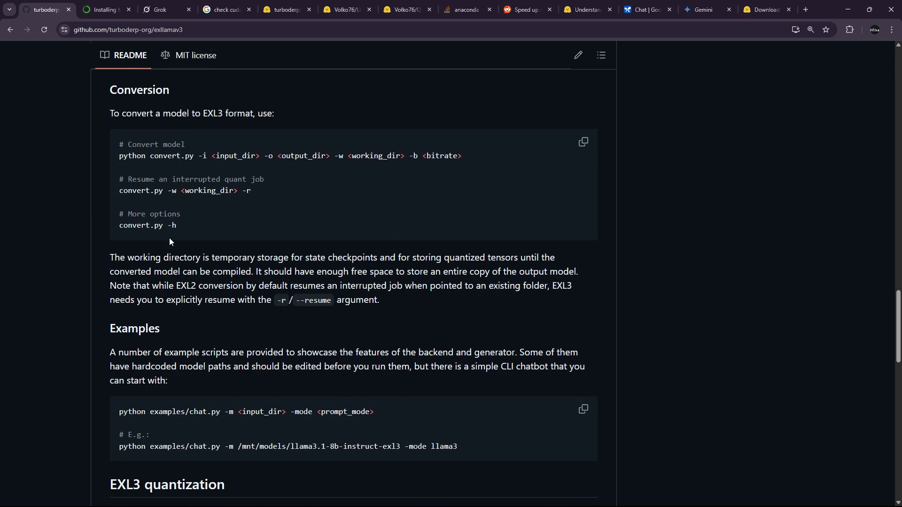
scroll(170, 238, down, 3)
drag(114, 220, 383, 235)
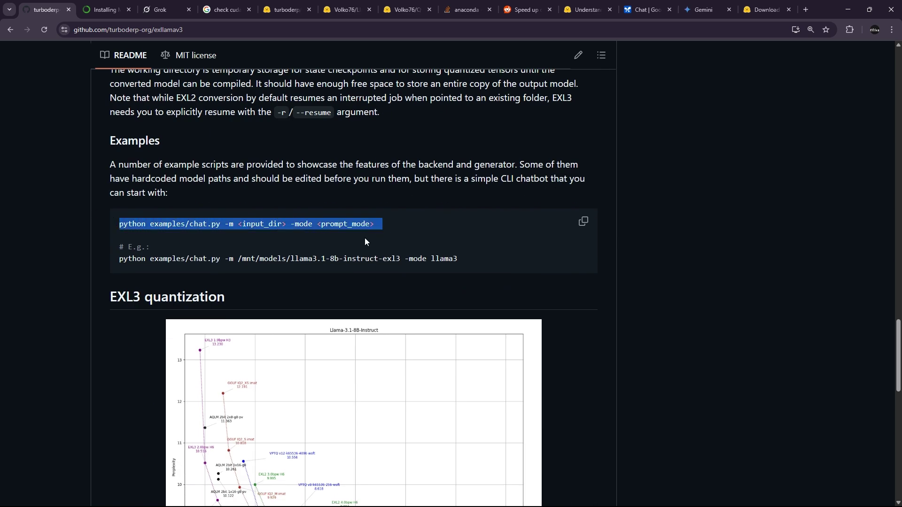
click(89, 218)
scroll(137, 194, up, 3)
scroll(137, 194, up, 3)
drag(118, 144, 456, 159)
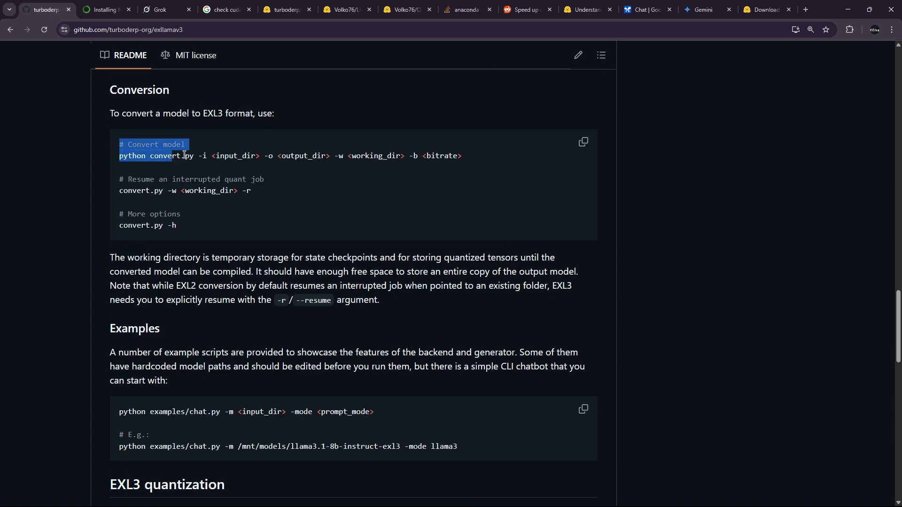
scroll(352, 245, down, 3)
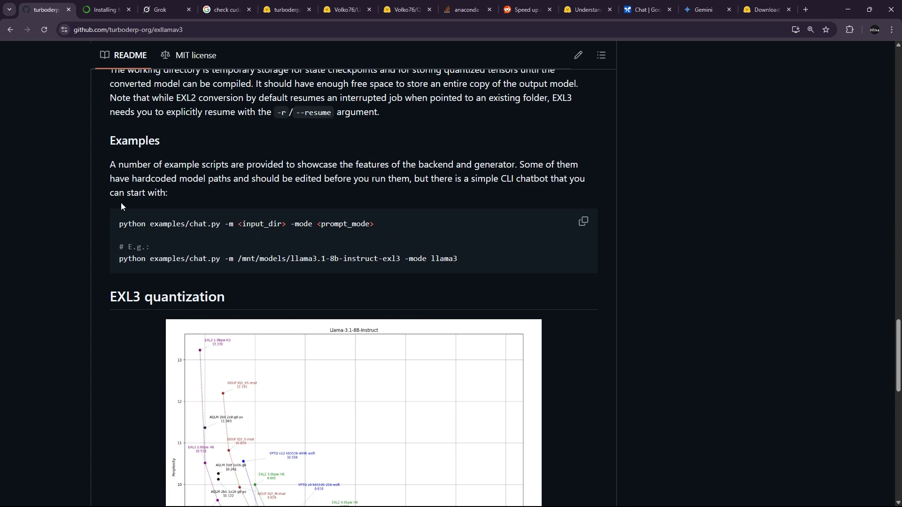
drag(110, 226, 430, 208)
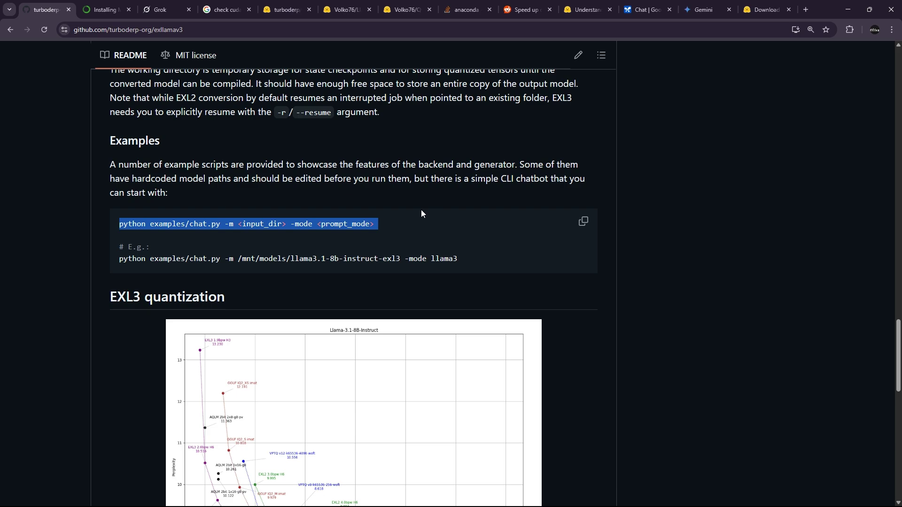
scroll(317, 251, up, 5)
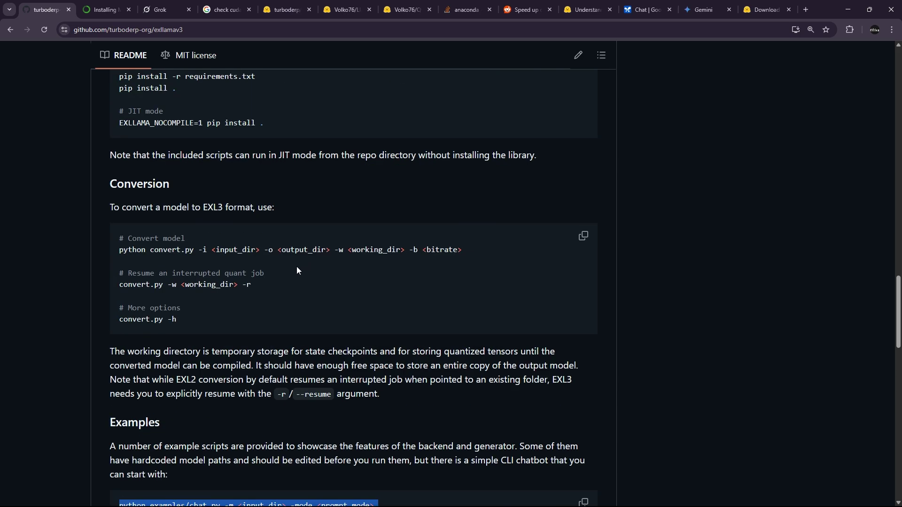
scroll(297, 267, up, 5)
scroll(285, 274, up, 5)
scroll(267, 274, up, 5)
scroll(262, 274, up, 10)
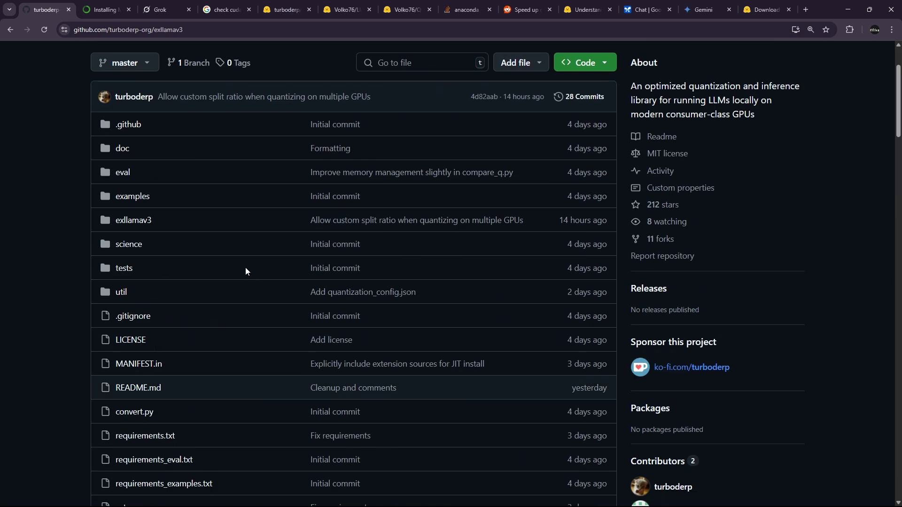
Return to the terminal and check the idle tab's exllamav3 environment prompt
key(alt+Tab)
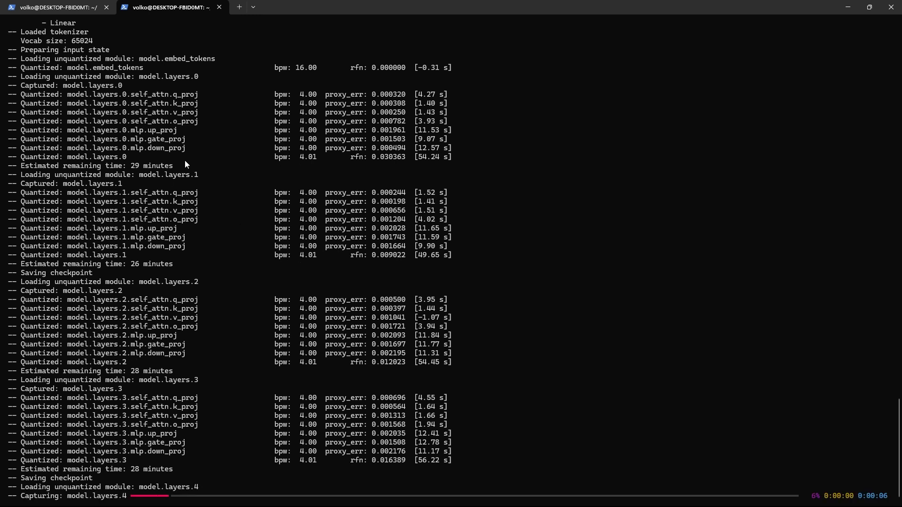
click(59, 6)
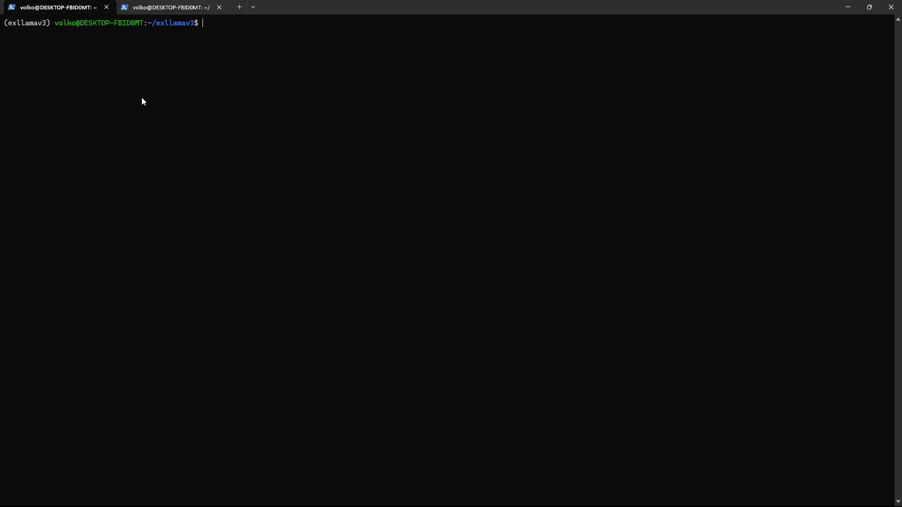
drag(103, 28, 115, 71)
click(115, 72)
drag(4, 23, 46, 25)
Review the Lucie-7B convert.py command at 4 bits and its quantization log
click(170, 7)
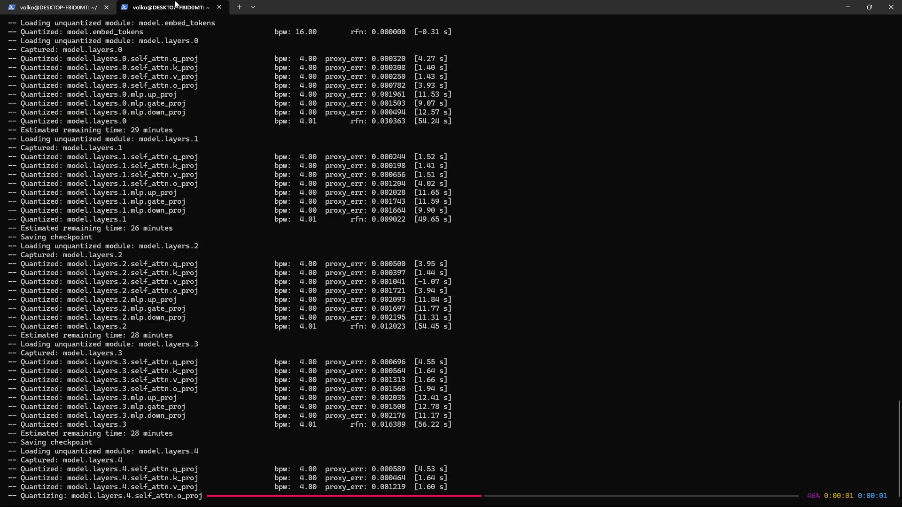
scroll(211, 352, up, 5)
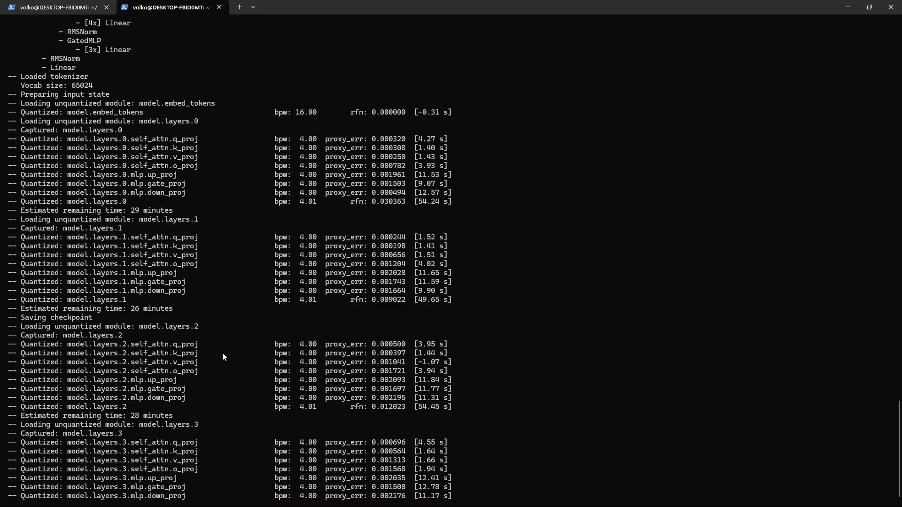
scroll(212, 356, up, 5)
scroll(197, 356, up, 3)
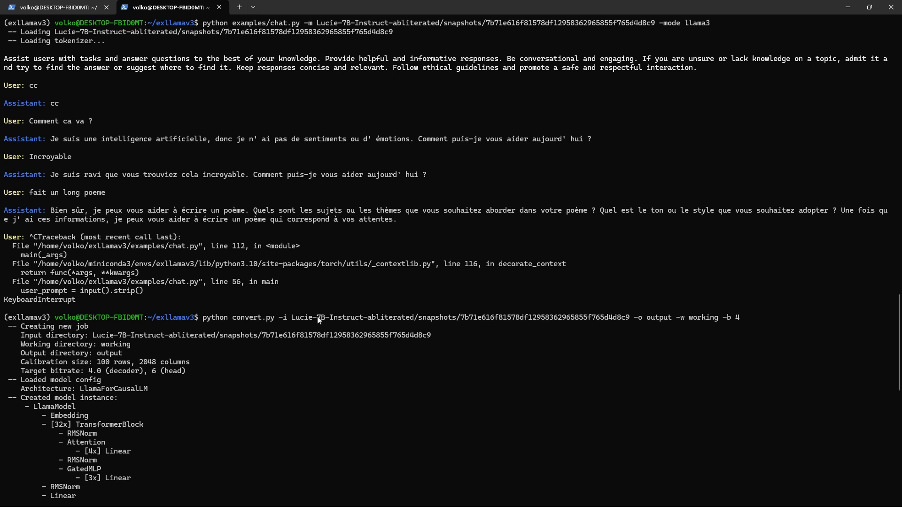
drag(291, 317, 382, 322)
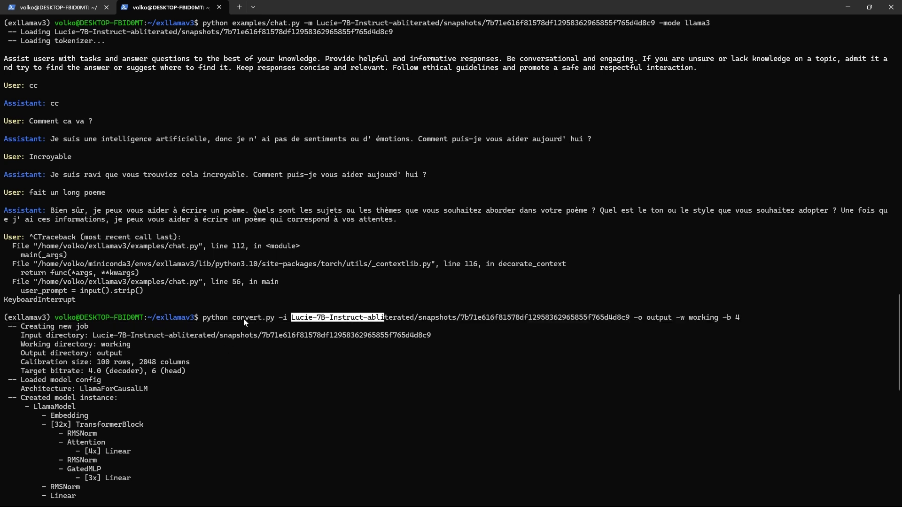
drag(206, 319, 476, 323)
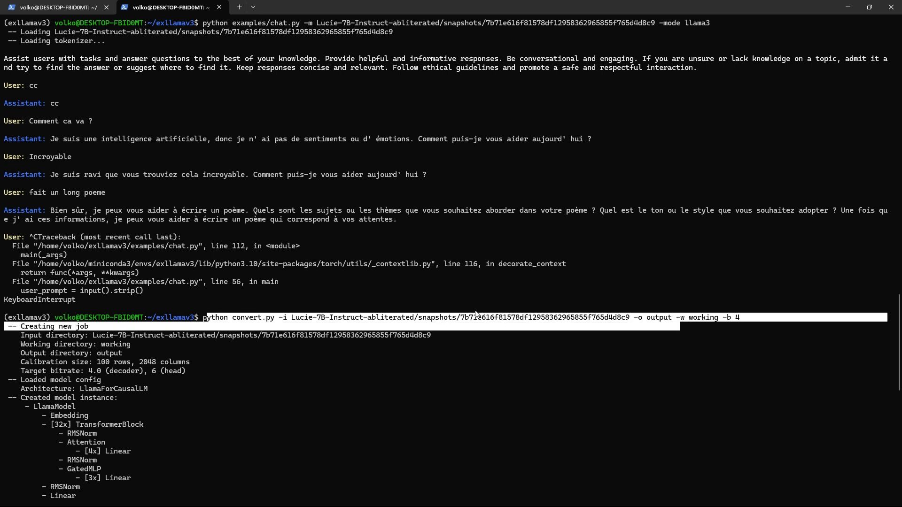
double_click(321, 318)
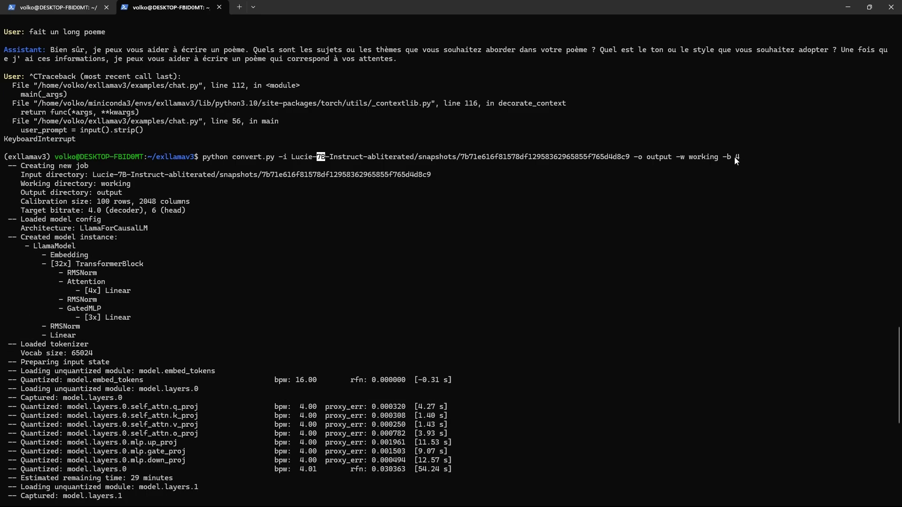
double_click(736, 158)
scroll(564, 304, down, 5)
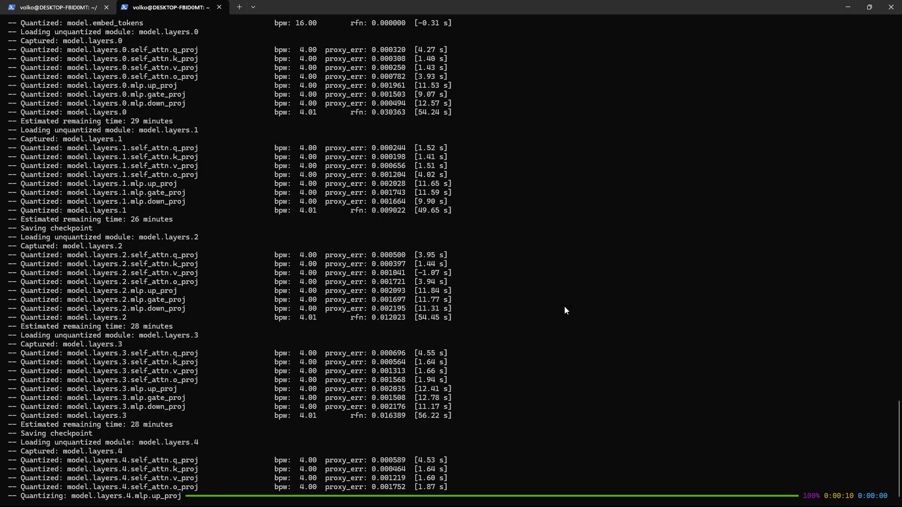
drag(148, 174, 342, 384)
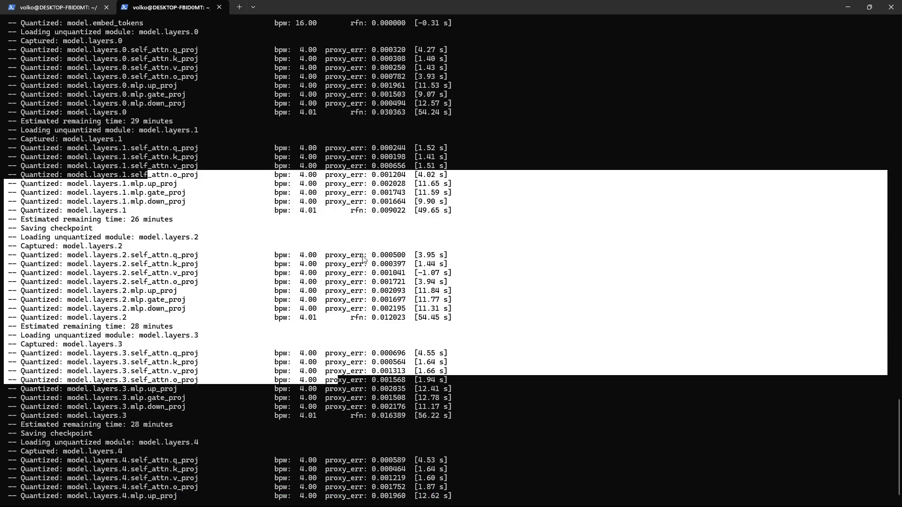
click(506, 396)
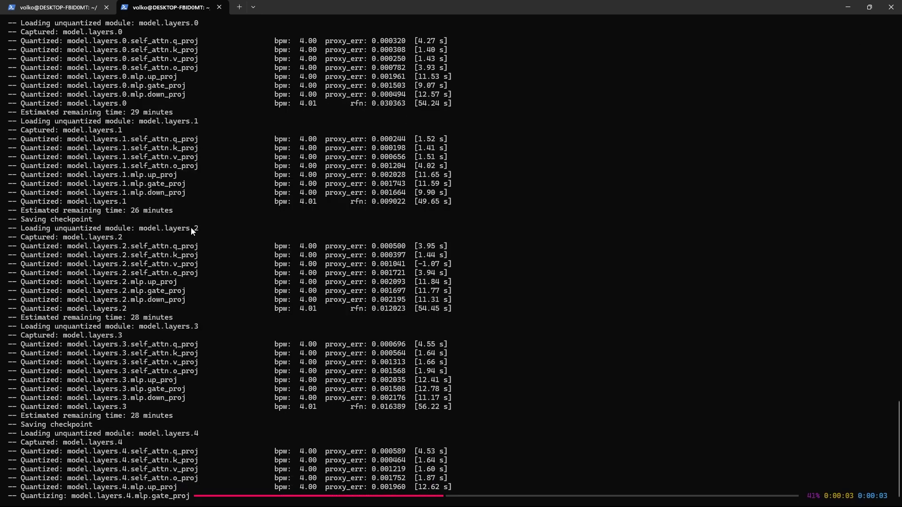
scroll(187, 297, up, 10)
scroll(186, 339, up, 5)
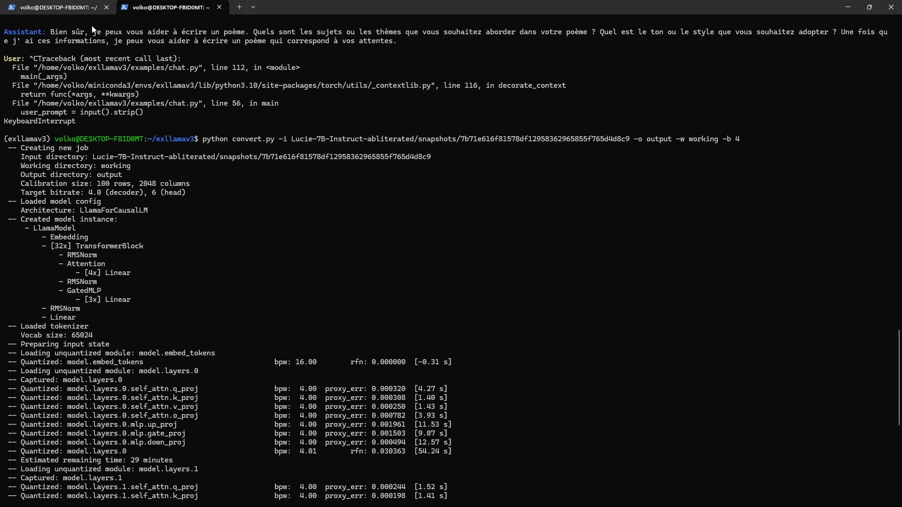
scroll(126, 153, down, 10)
scroll(102, 162, down, 5)
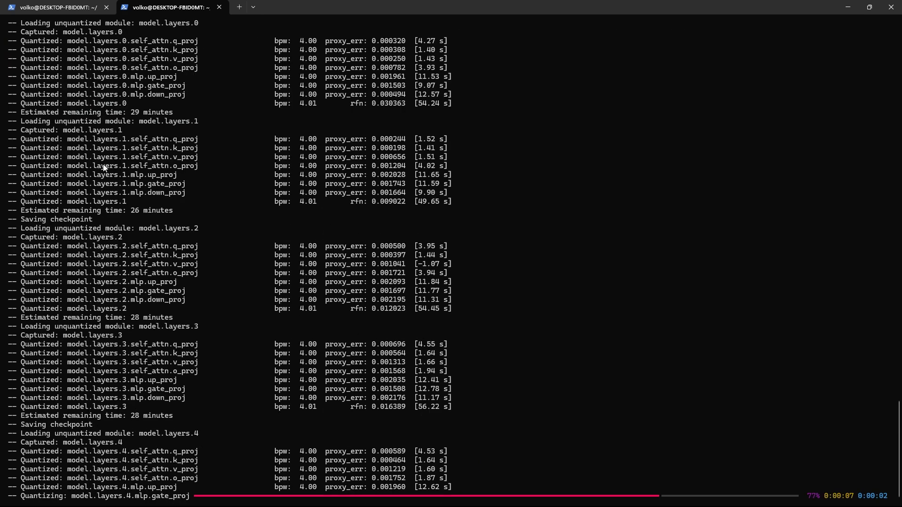
Recall the chat.py command for Llama-3.2-1B-Instruct-exl3 in llama3 mode in the first tab
click(58, 8)
click(235, 188)
key(Up)
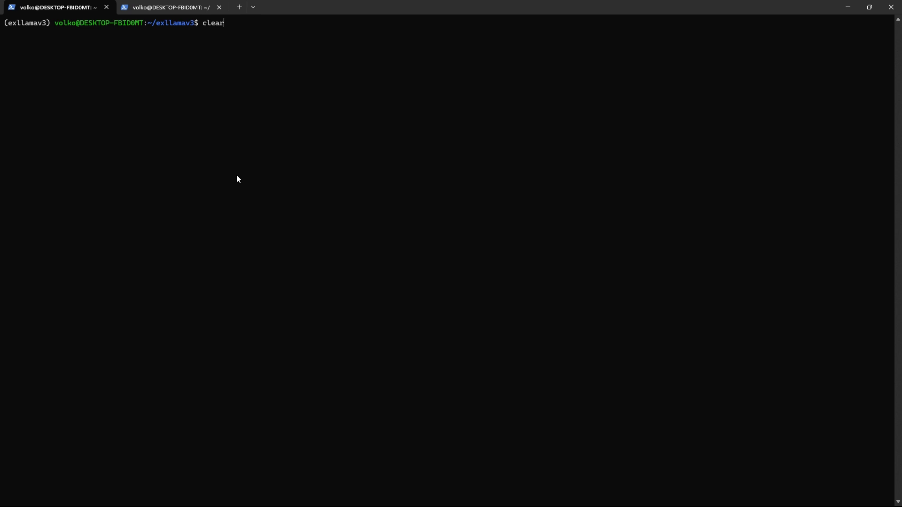
key(Up)
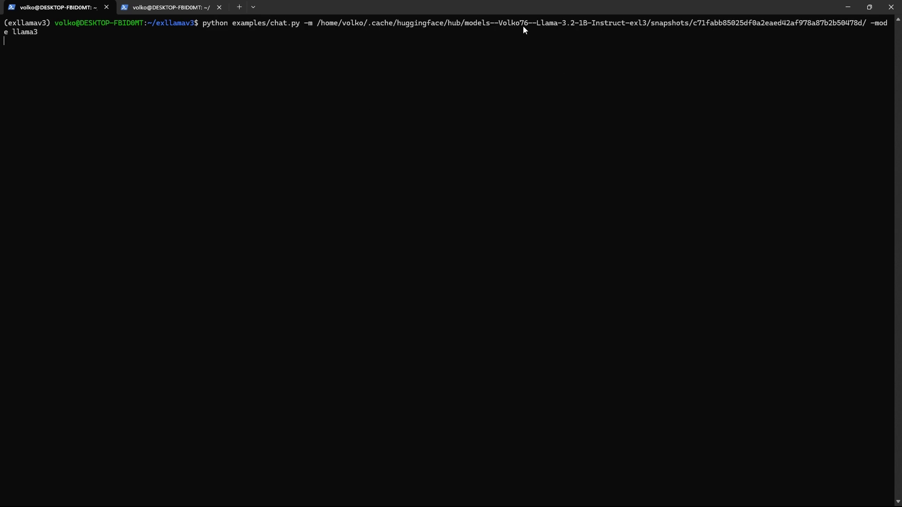
drag(537, 23, 647, 25)
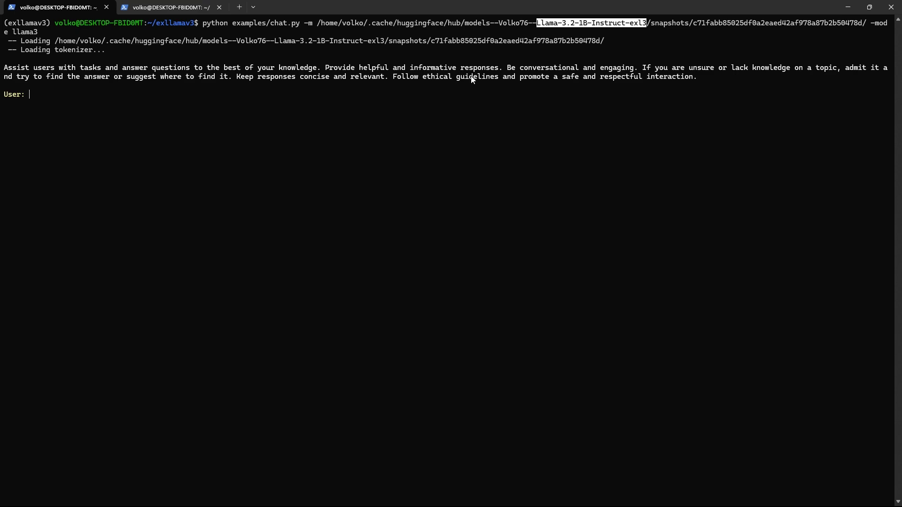
key(alt+Tab)
key(alt+Tab)
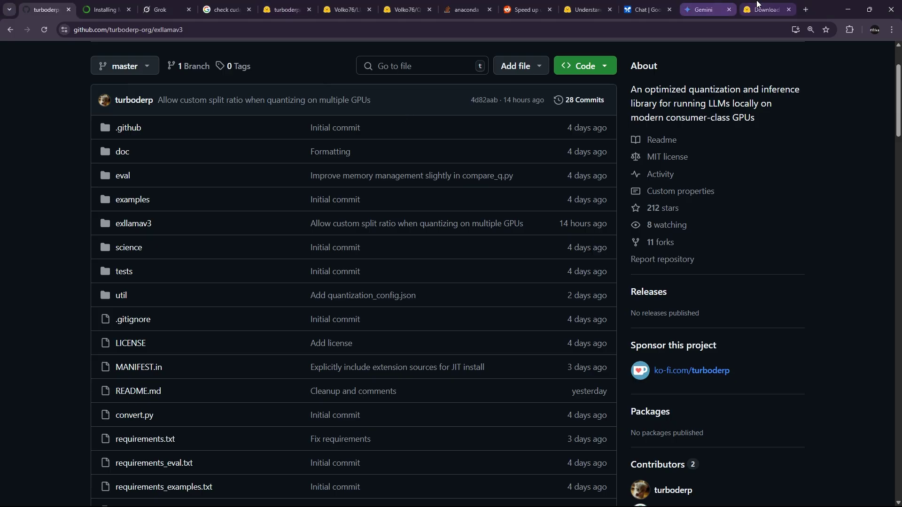
View the uploaded Llama-3.2-1B-Instruct-exl3 page, its uploader's profile and the EXL3 Quantizations collection
click(764, 10)
click(45, 9)
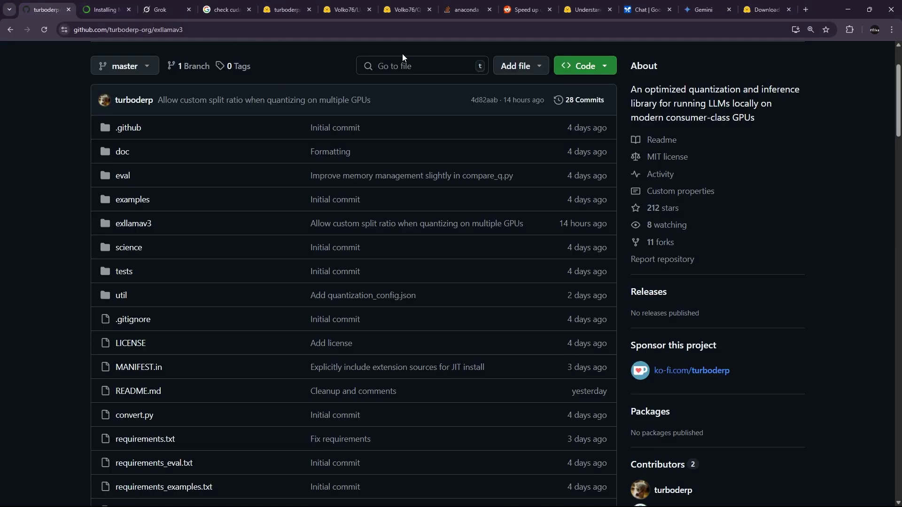
scroll(353, 282, up, 1)
click(285, 9)
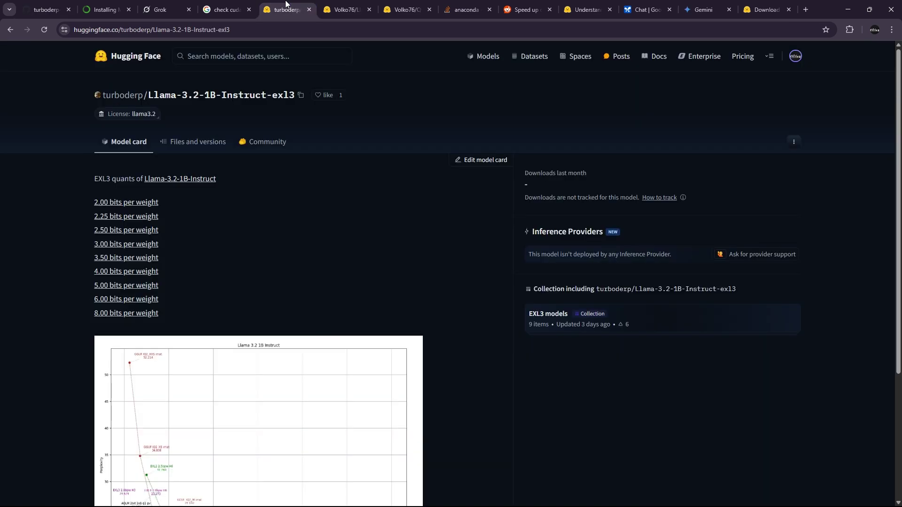
click(345, 9)
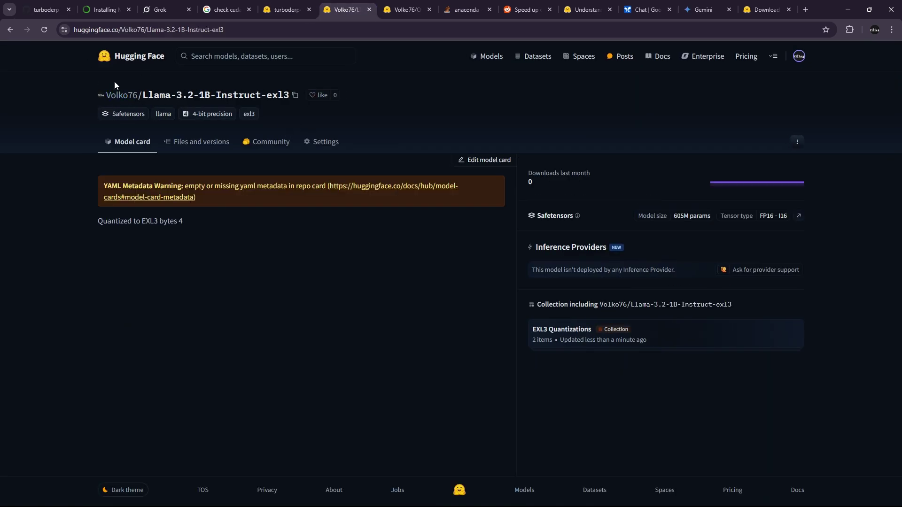
drag(101, 98, 284, 96)
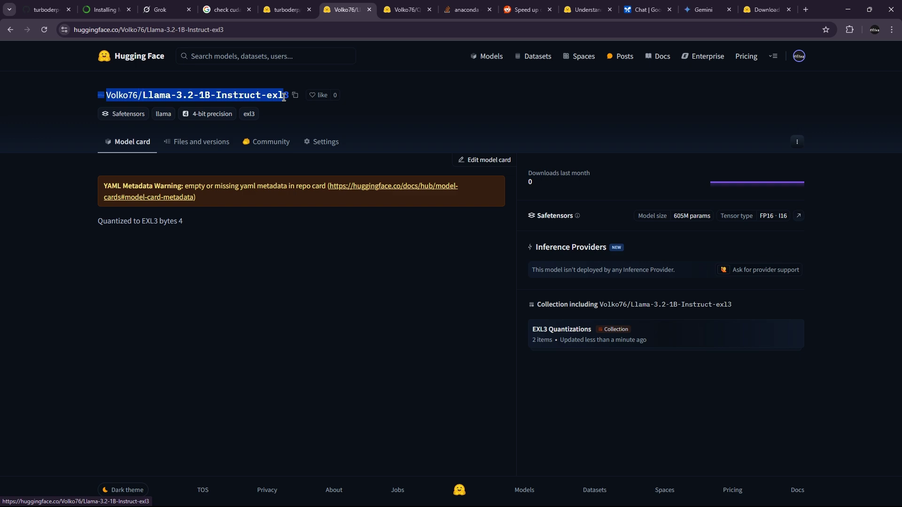
click(124, 95)
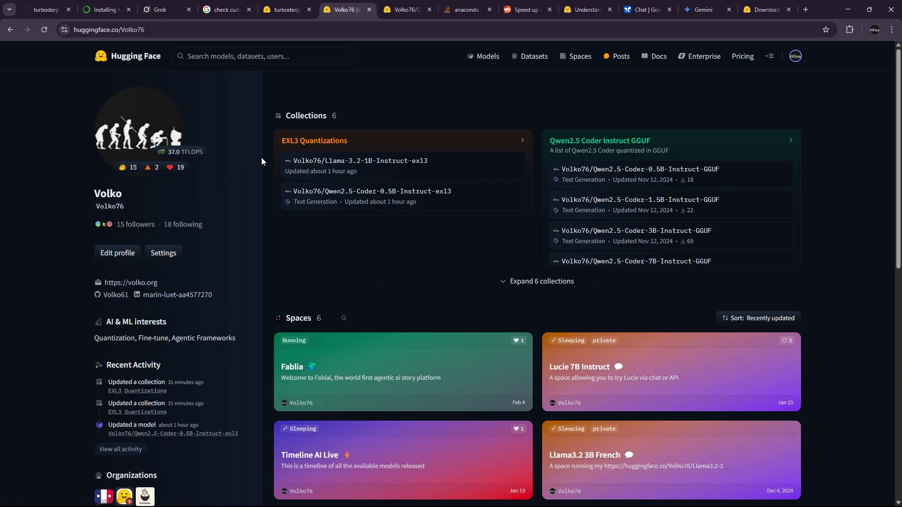
click(310, 141)
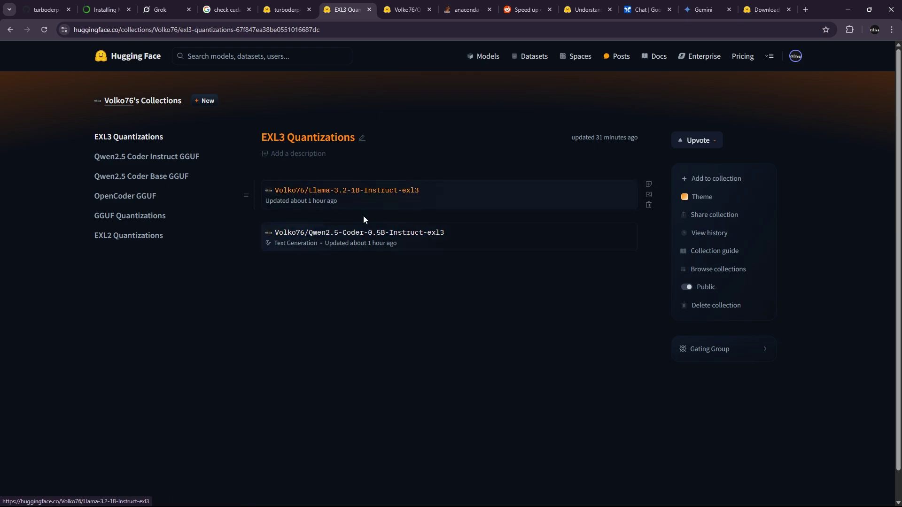
Check the quantization progress tab and the waiting Llama-3.2-1B chat tab
key(alt+Tab)
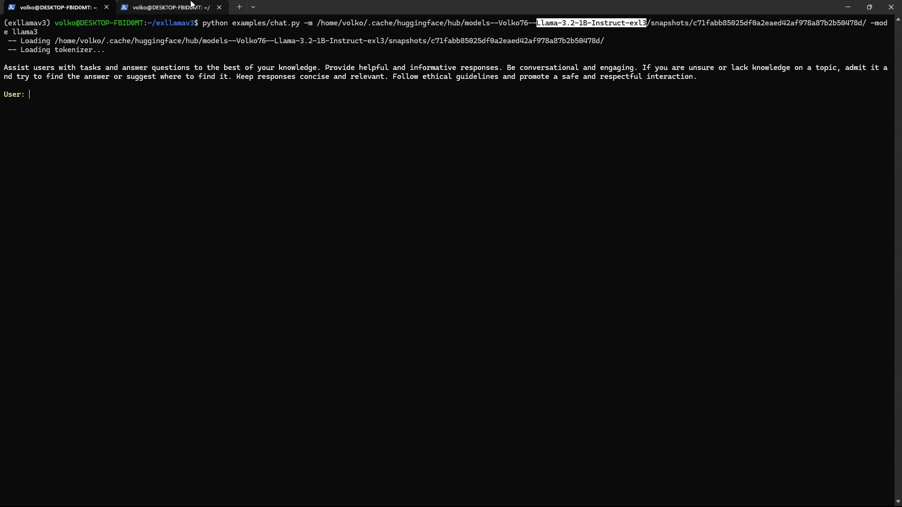
click(171, 7)
drag(193, 237, 468, 419)
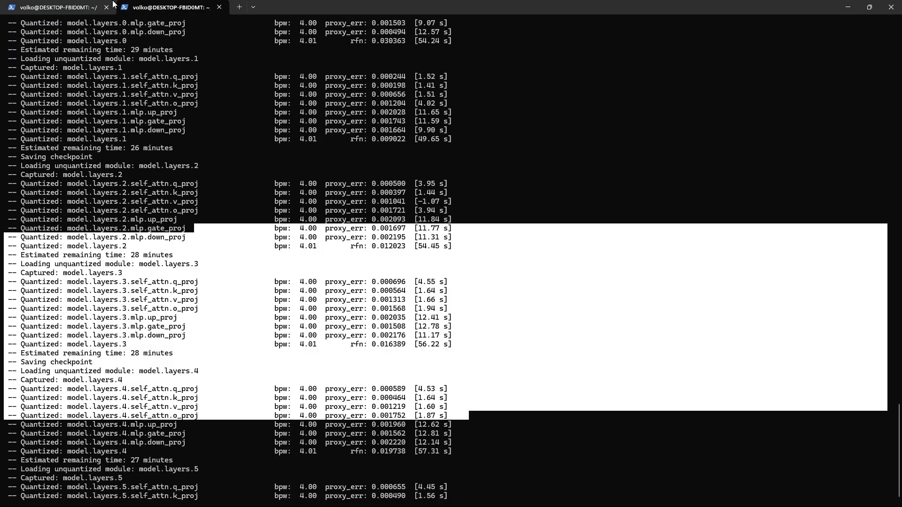
click(43, 6)
click(310, 180)
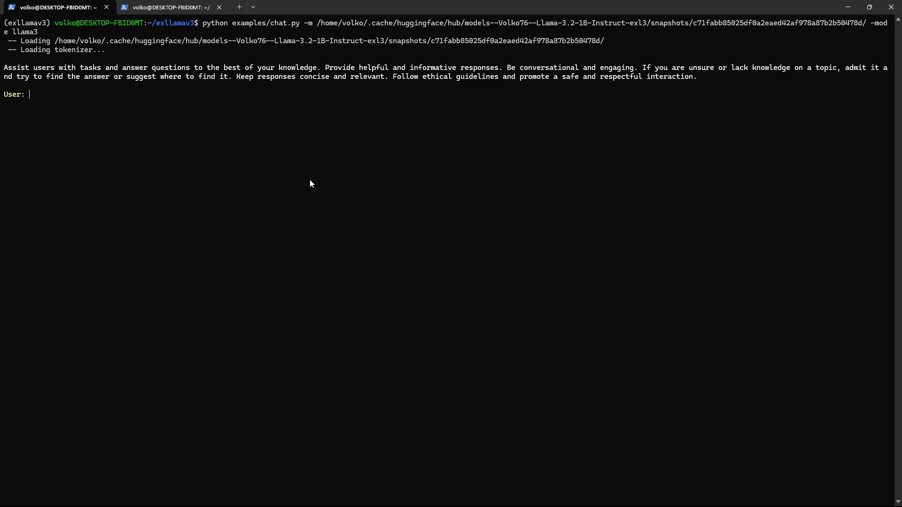
click(169, 8)
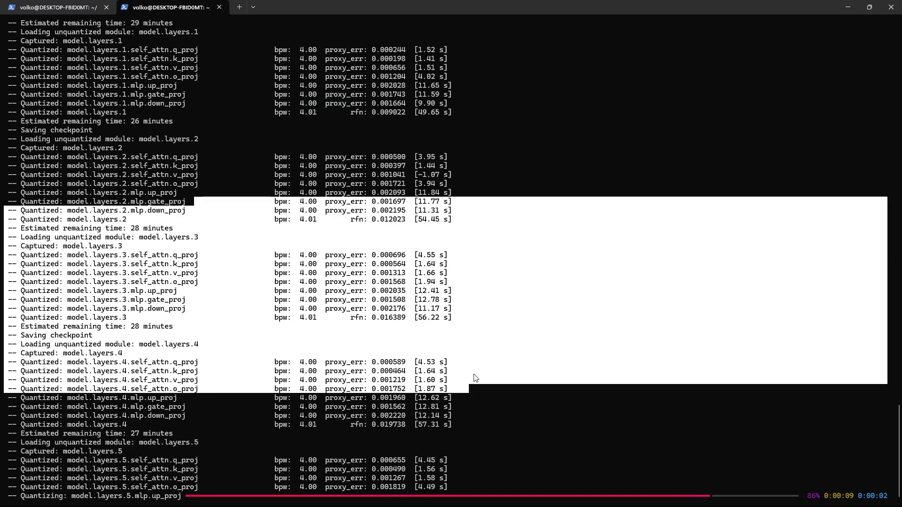
click(56, 7)
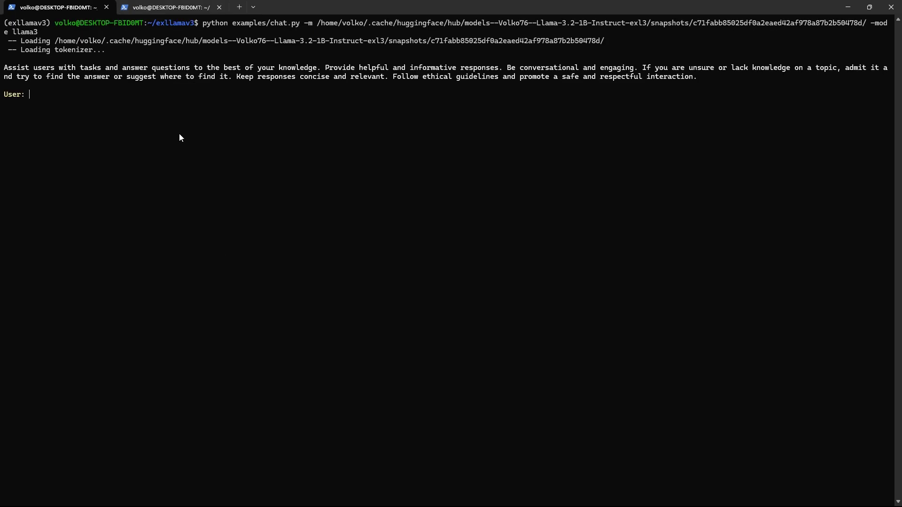
text(Wri)
text(t)
Fix and send the 'Write a long poem' prompt, then return to the browser after the reply
key(BackSpace)
key(BackSpace)
text(ri)
key(BackSpace)
key(BackSpace)
text(rite a long p)
text(oem)
key(Return)
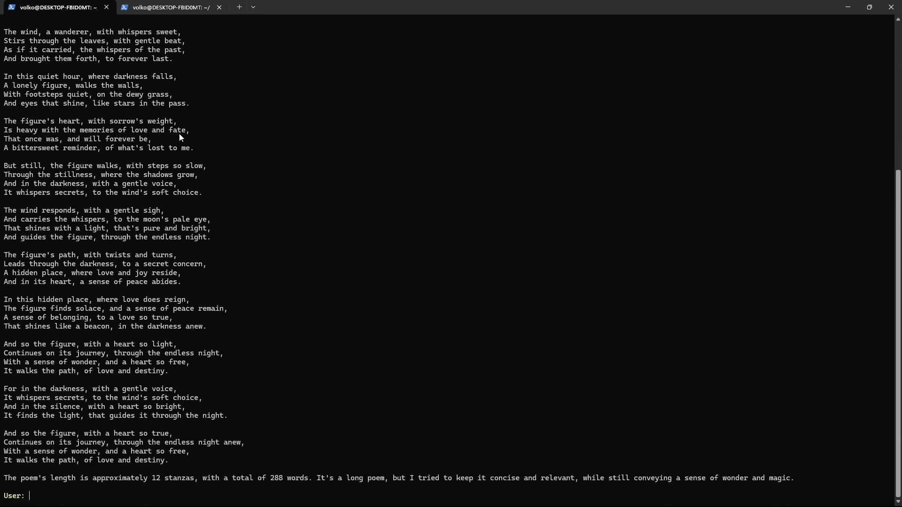
key(alt+Tab)
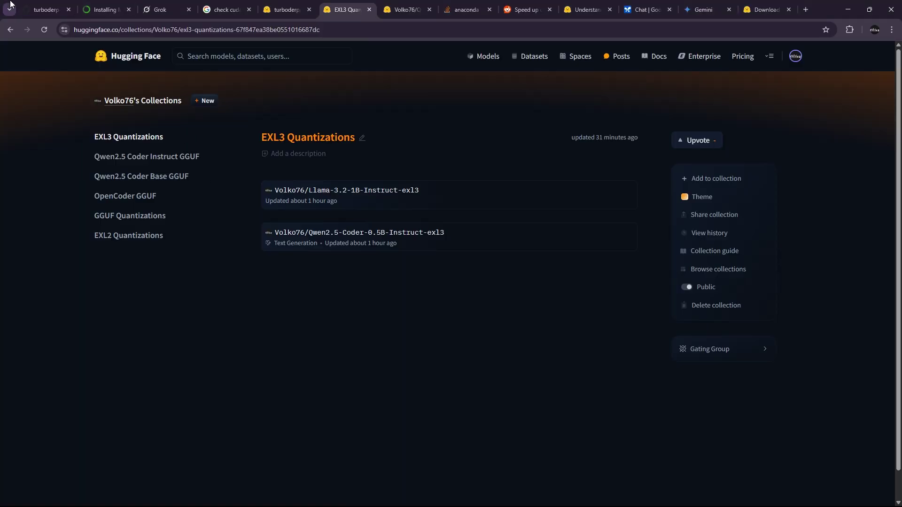
Open the exllamav3 repository and skim the README's preview-release bullets
click(43, 9)
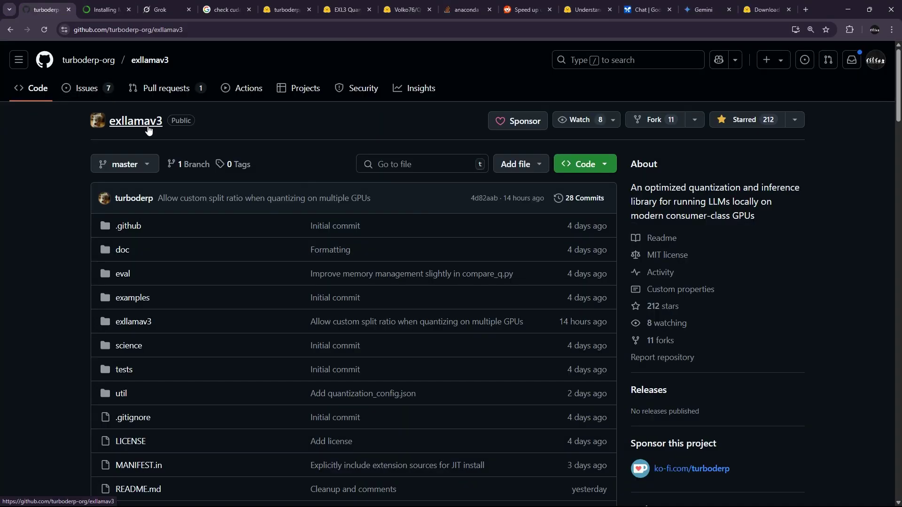
scroll(104, 282, down, 8)
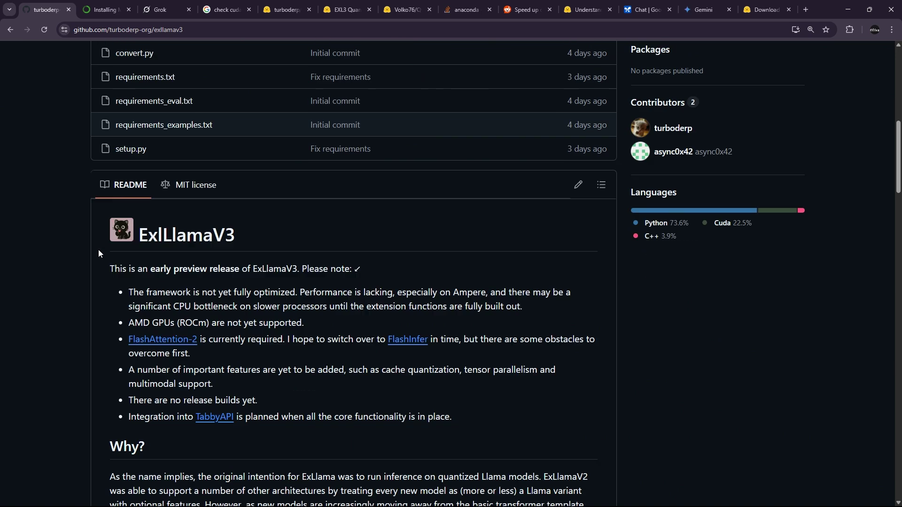
scroll(98, 250, down, 1)
mouse_move(129, 282)
mouse_down()
mouse_move(413, 406)
mouse_move(172, 325)
mouse_up()
click(453, 403)
click(224, 283)
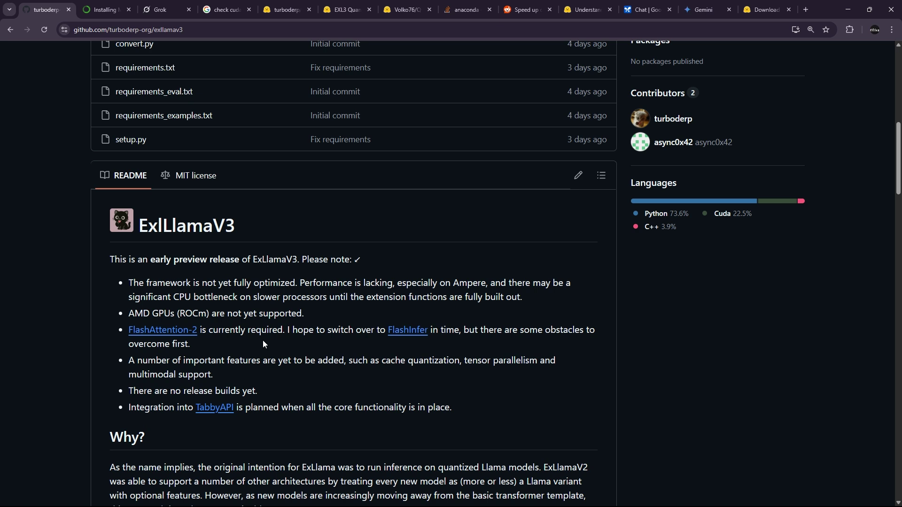
double_click(270, 283)
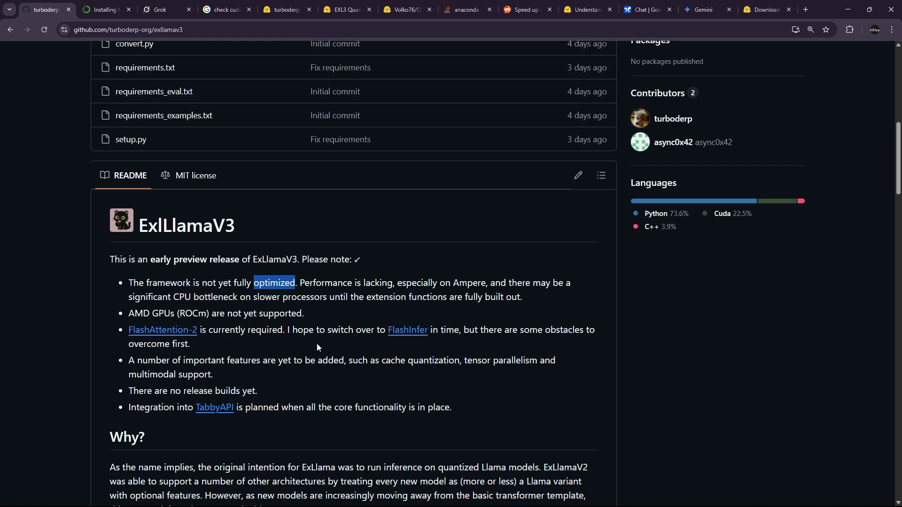
scroll(316, 343, down, 1)
scroll(307, 373, up, 5)
scroll(307, 372, up, 5)
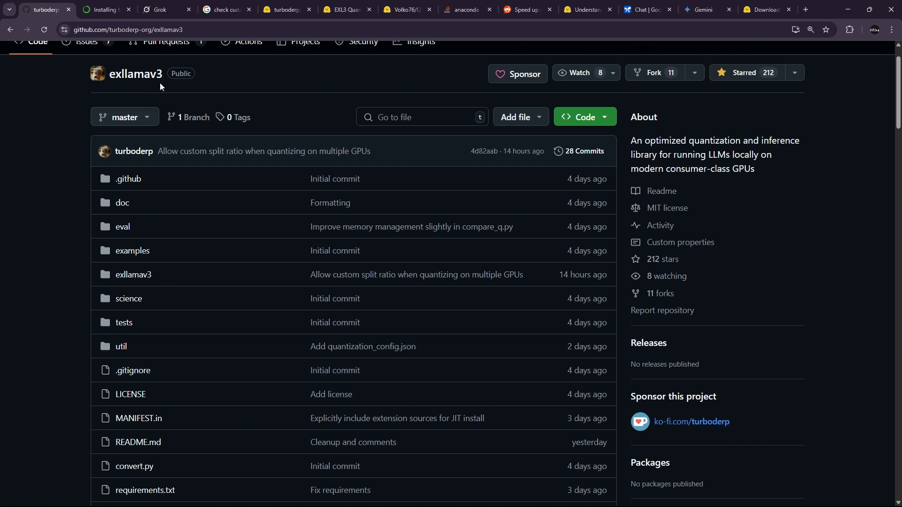
Highlight the exllamav3 repository name and its Public label
drag(160, 83, 104, 81)
double_click(109, 83)
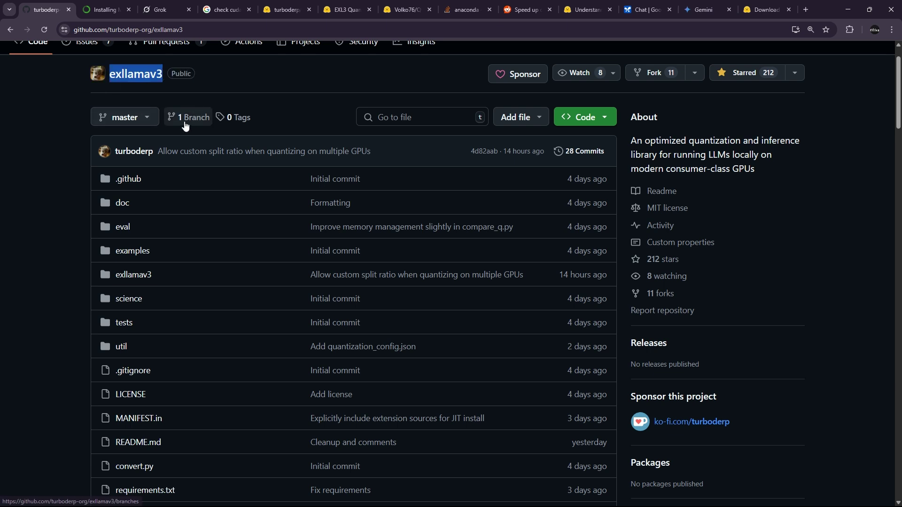
click(168, 90)
drag(190, 77, 106, 82)
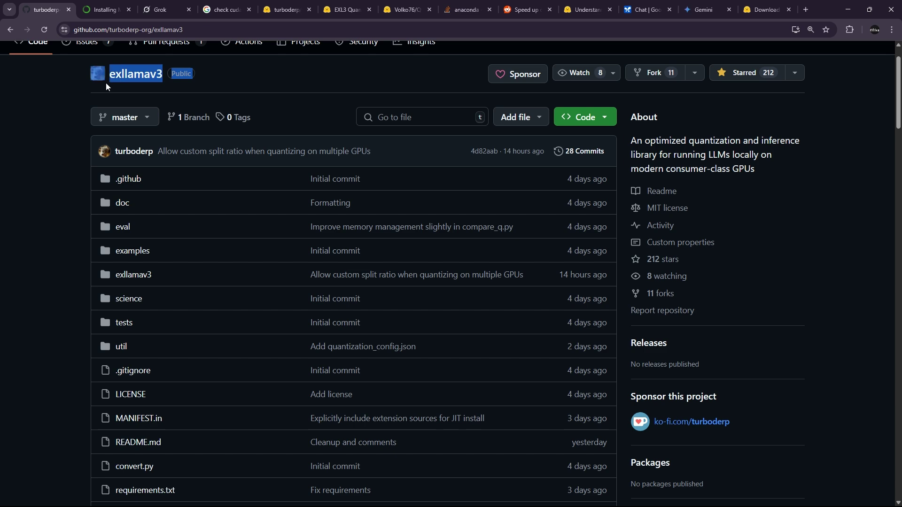
scroll(235, 163, down, 5)
scroll(235, 163, down, 4)
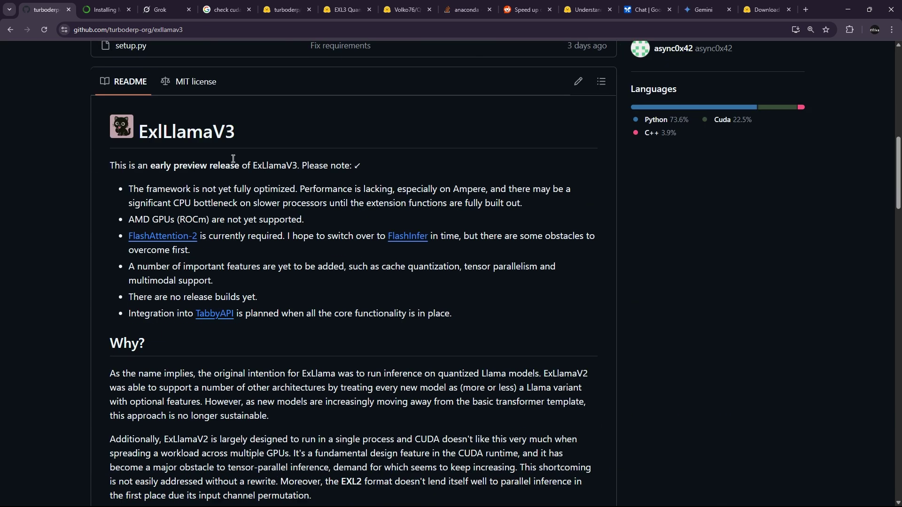
scroll(199, 213, up, 12)
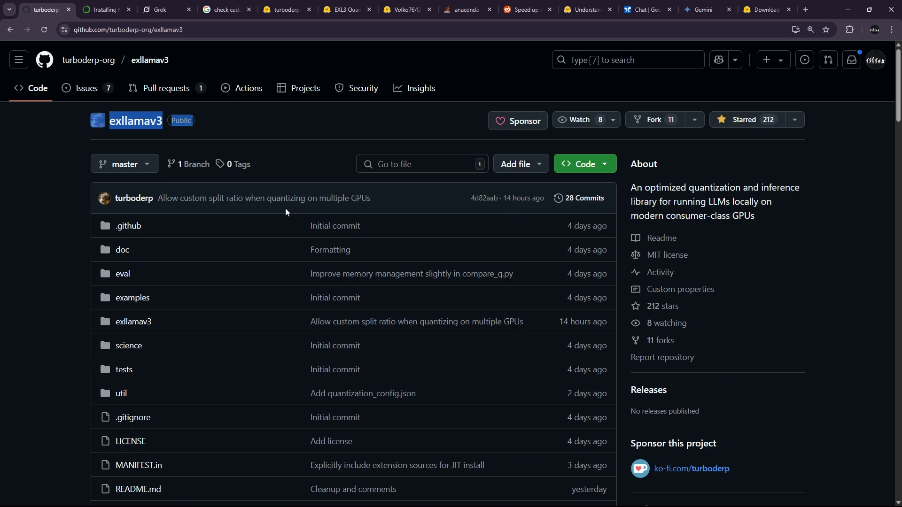
key(alt+Tab)
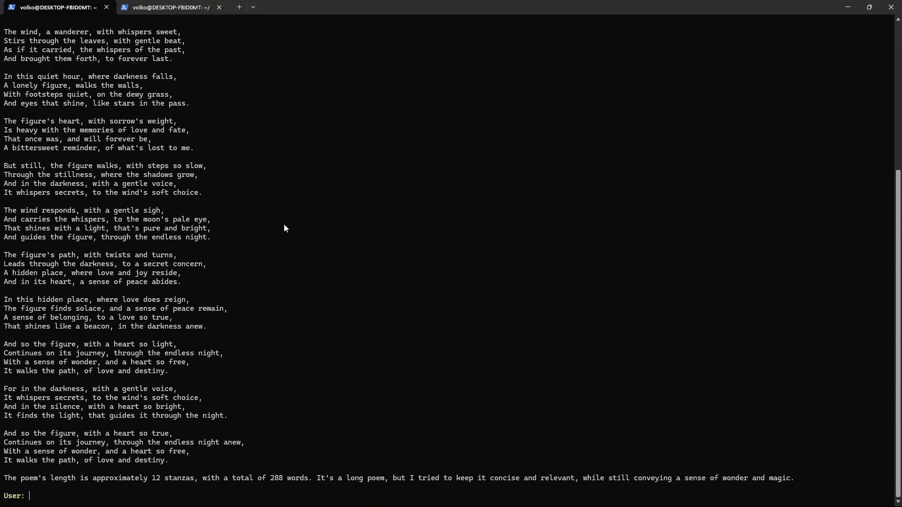
key(alt+Tab)
scroll(184, 226, down, 1)
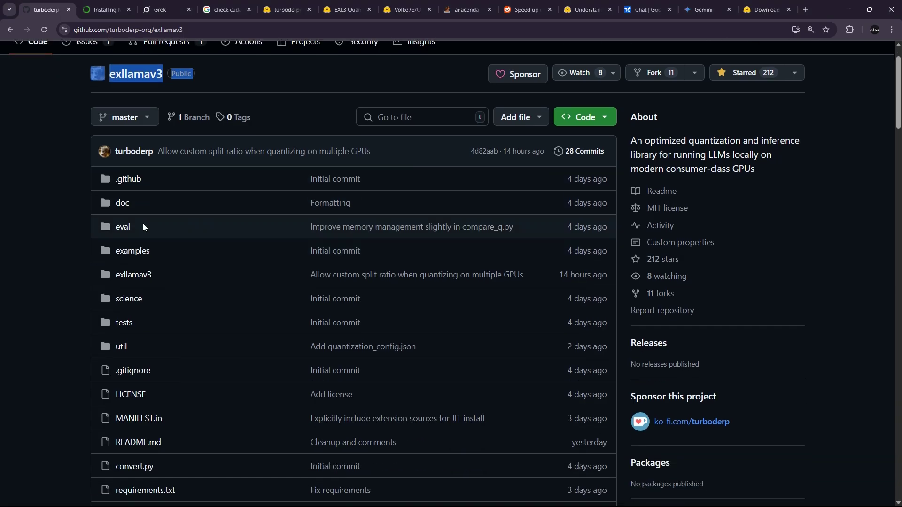
scroll(180, 381, down, 3)
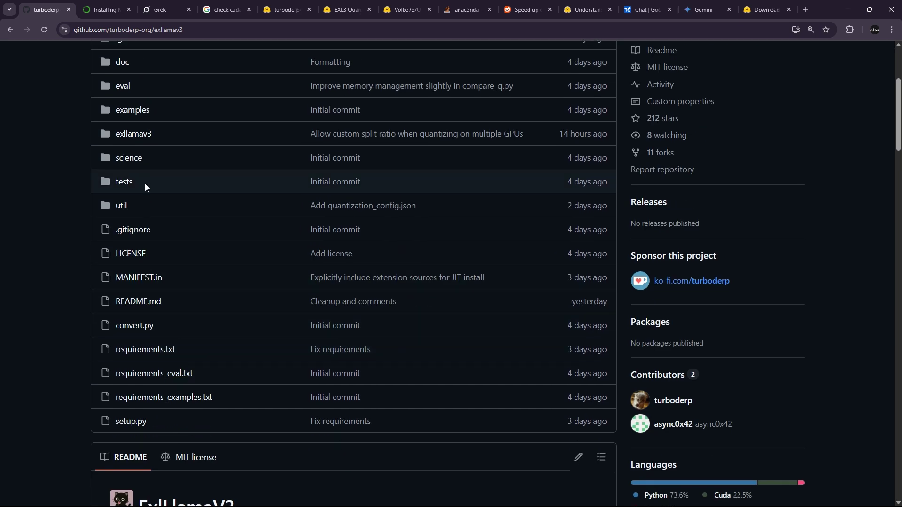
scroll(157, 427, down, 4)
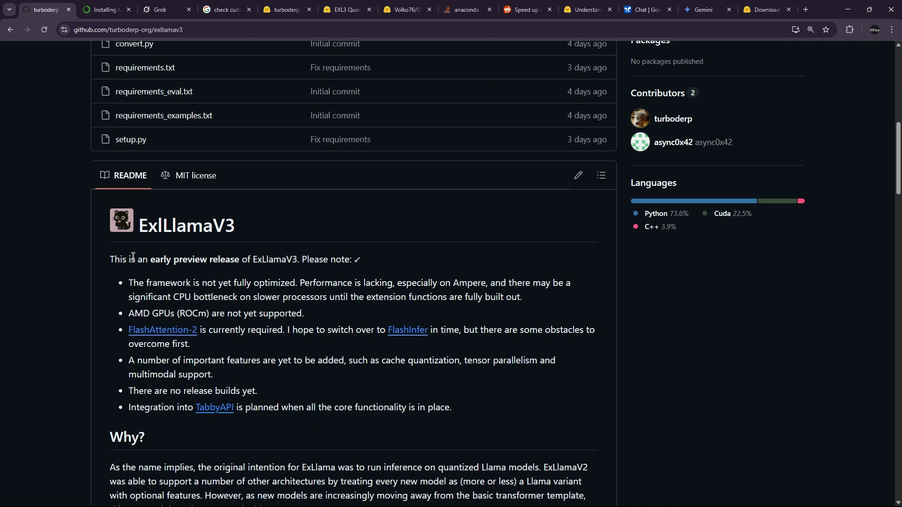
Highlight the early-preview sentence and the first caveat about unoptimized performance
drag(111, 258, 274, 281)
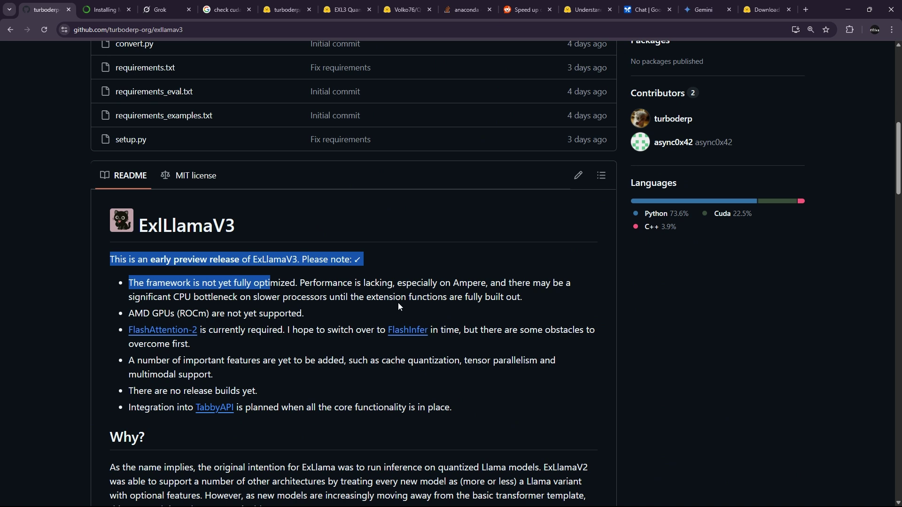
drag(313, 314, 104, 283)
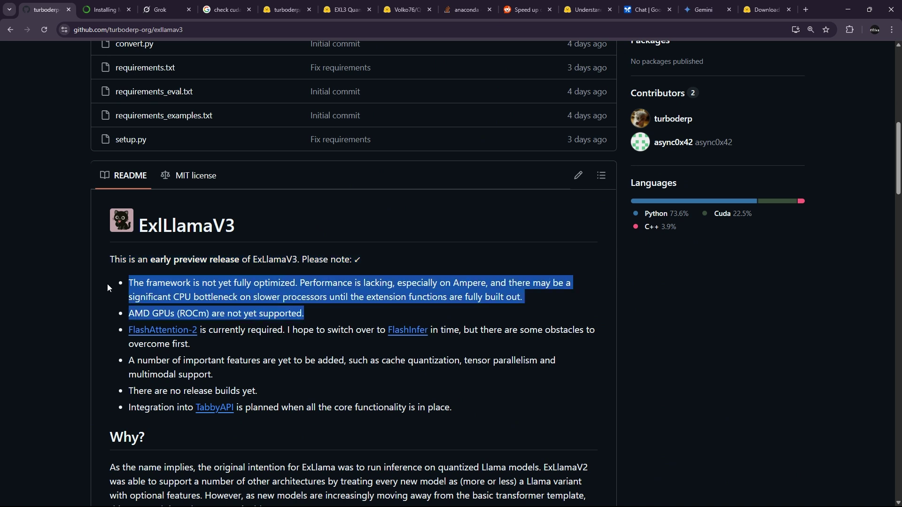
click(306, 311)
drag(516, 298, 130, 282)
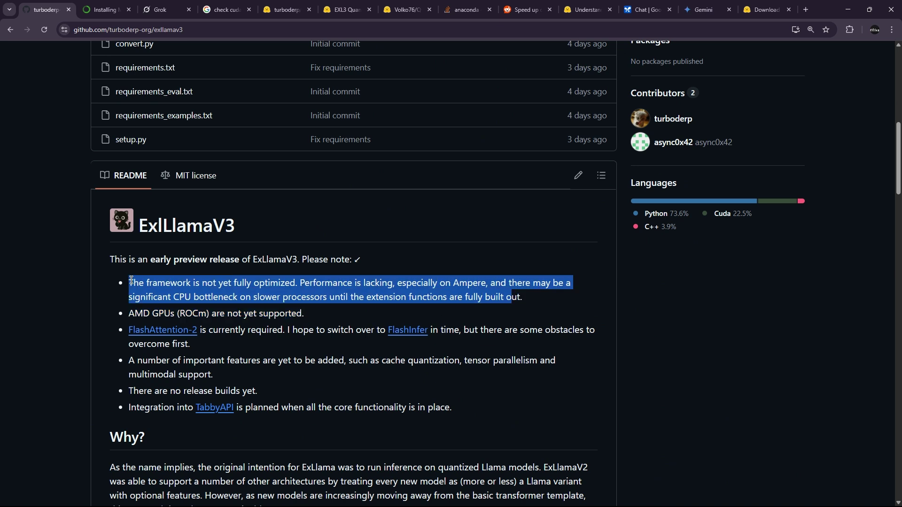
drag(527, 303, 118, 283)
scroll(493, 250, down, 5)
scroll(360, 310, down, 4)
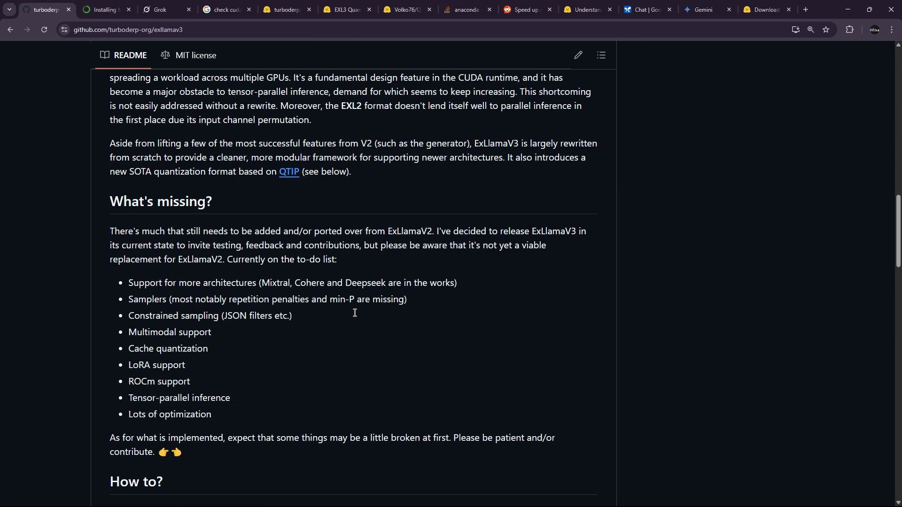
scroll(354, 314, down, 4)
scroll(222, 251, down, 1)
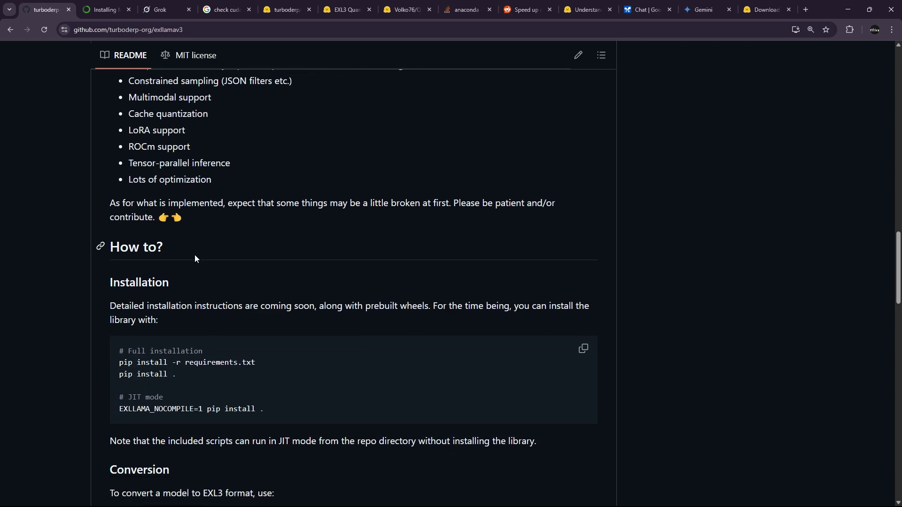
scroll(195, 255, up, 4)
Highlight the What's missing? to-do list and the paragraph after it
drag(111, 227, 366, 417)
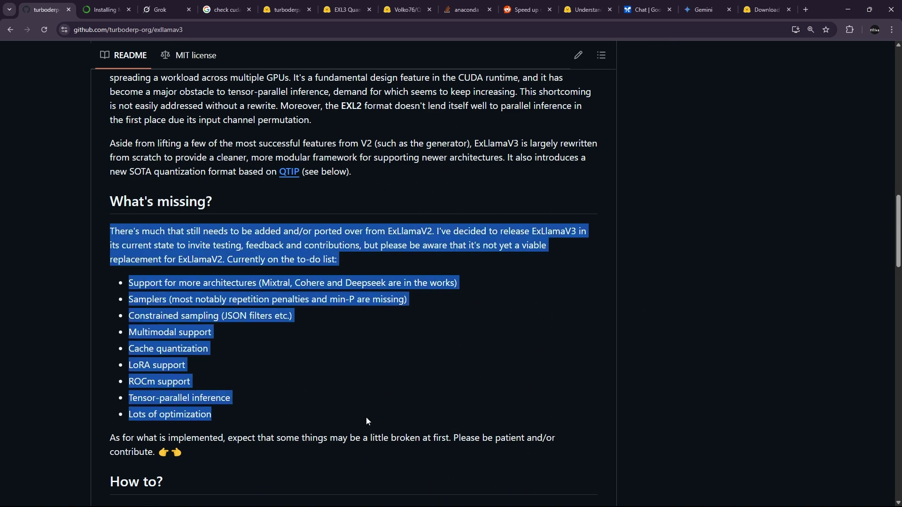
drag(556, 440, 89, 235)
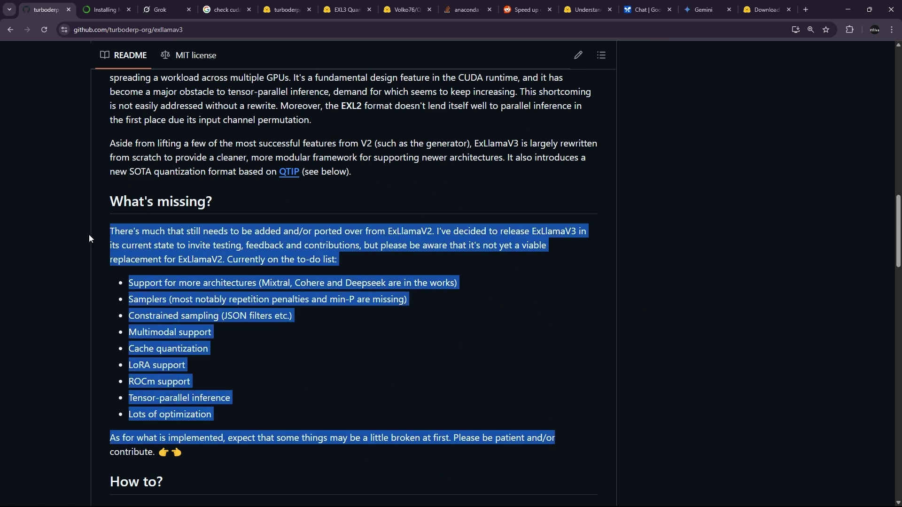
click(495, 321)
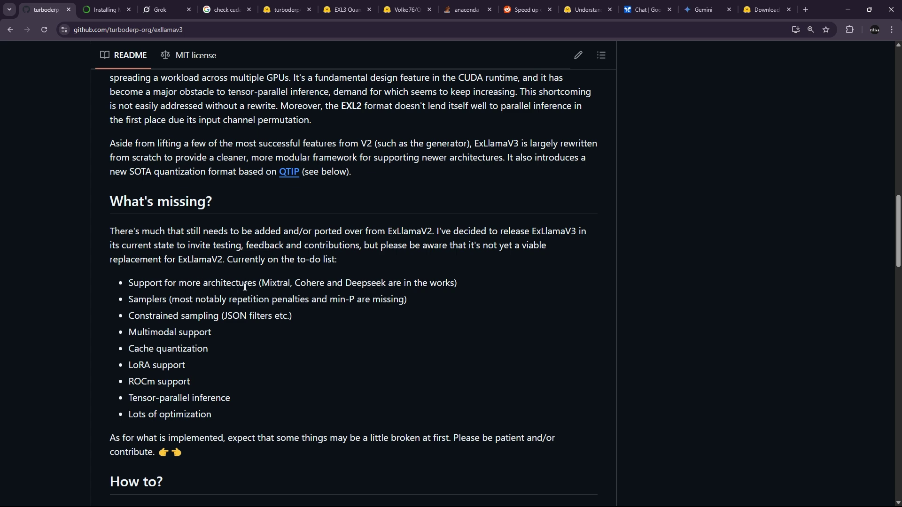
scroll(219, 264, up, 2)
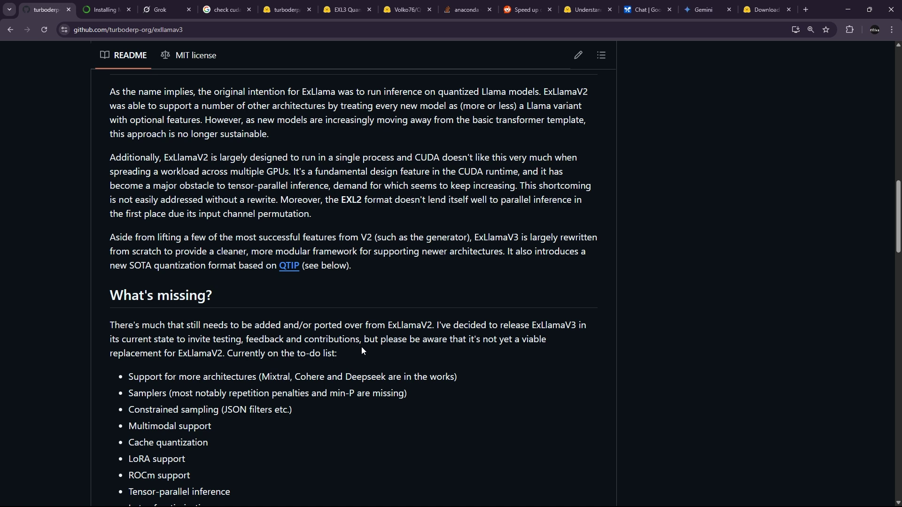
Pick out Mixtral, Cohere and Deepseek among the architectures still in the works
drag(175, 377, 416, 377)
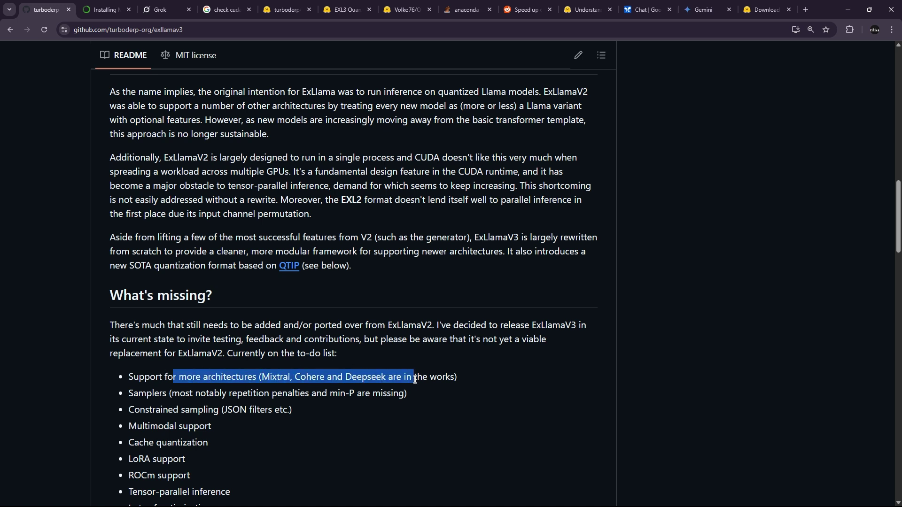
click(274, 374)
double_click(275, 377)
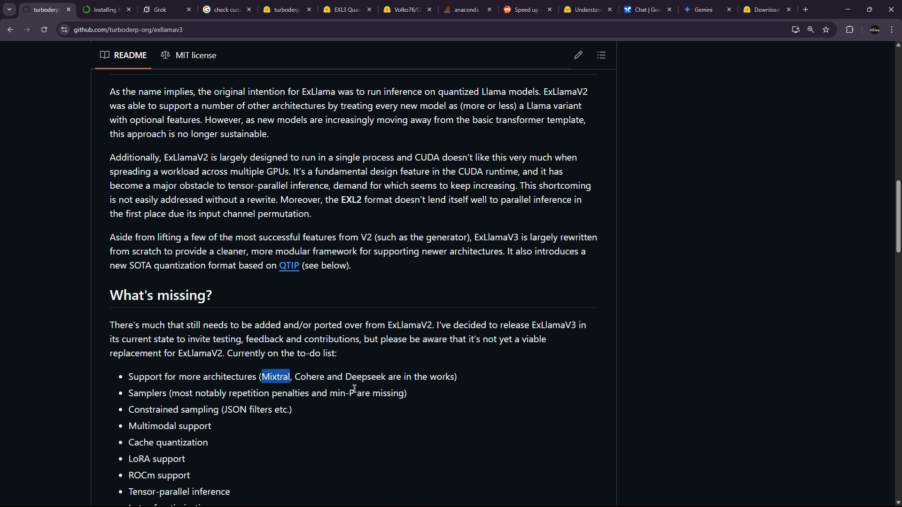
double_click(308, 376)
double_click(378, 377)
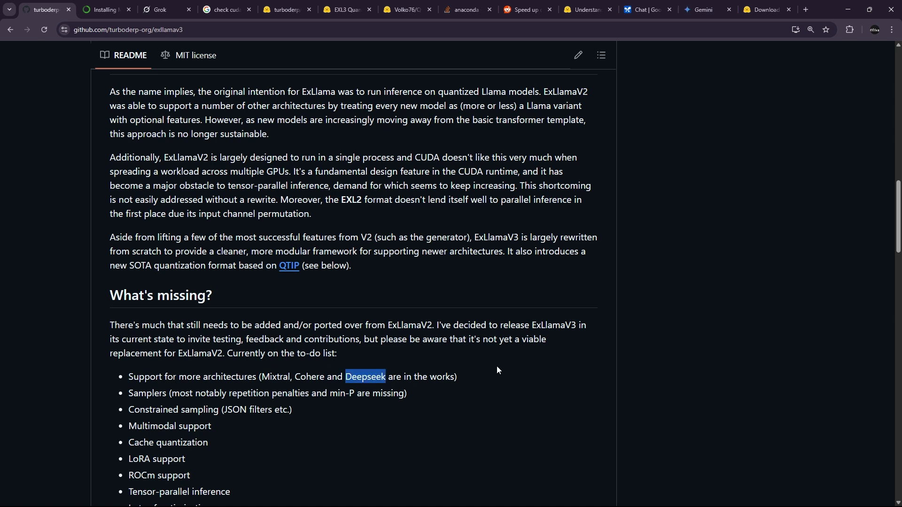
scroll(463, 347, up, 15)
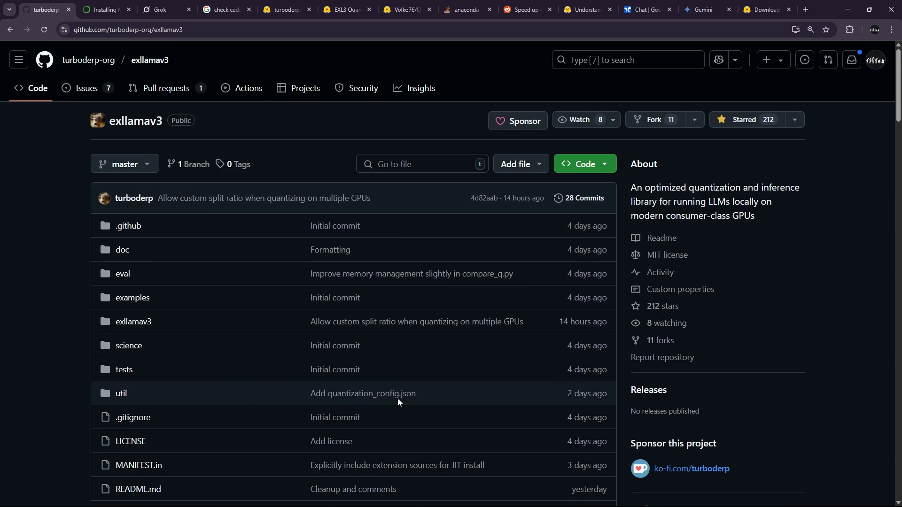
scroll(75, 206, down, 5)
scroll(107, 203, down, 3)
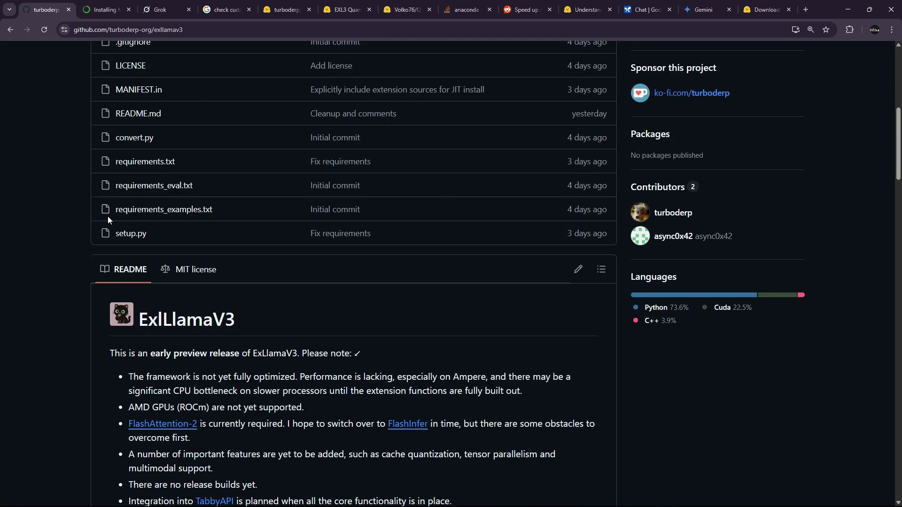
scroll(108, 216, up, 4)
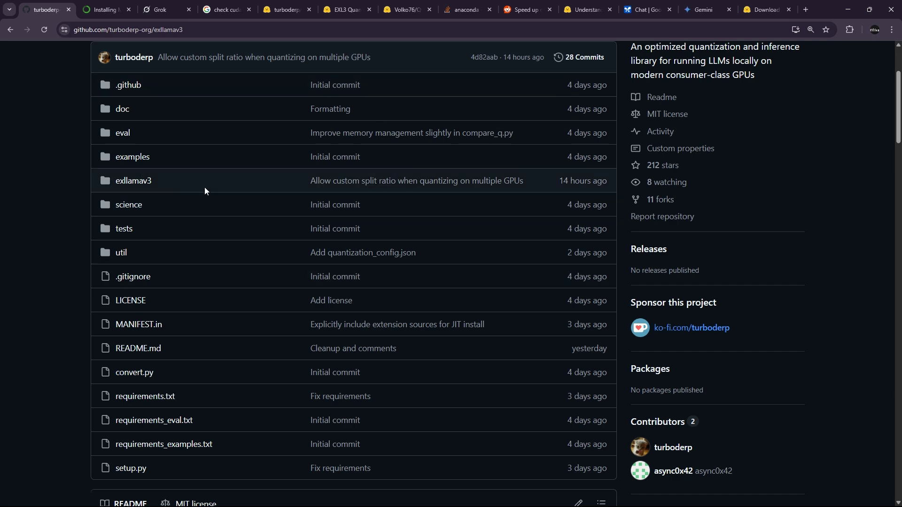
scroll(178, 196, up, 1)
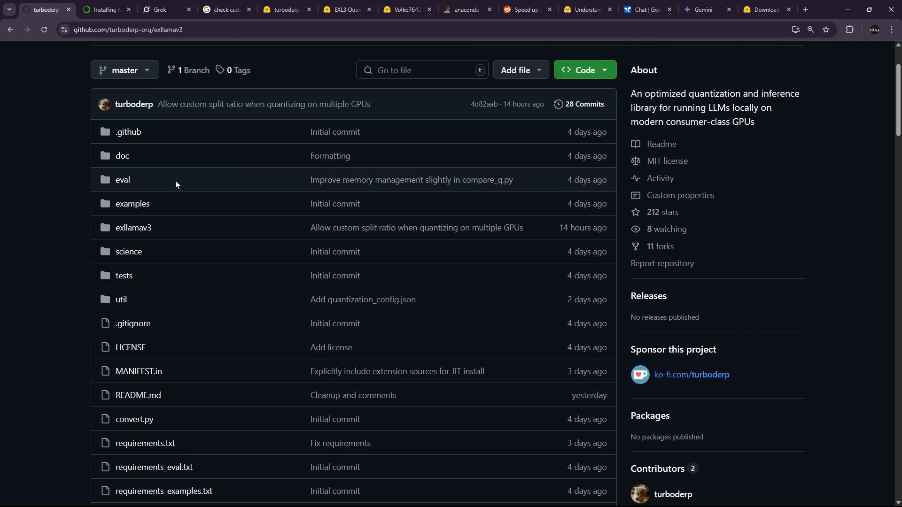
scroll(175, 181, down, 5)
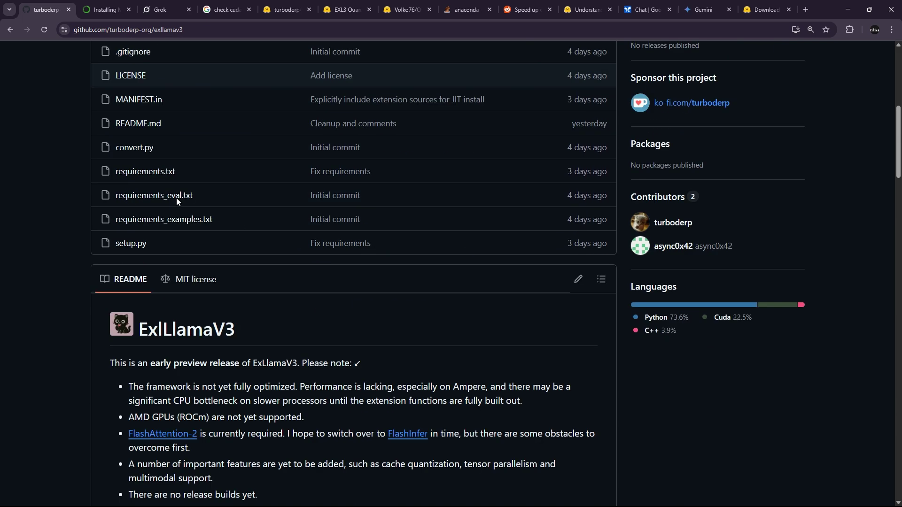
scroll(177, 198, up, 1)
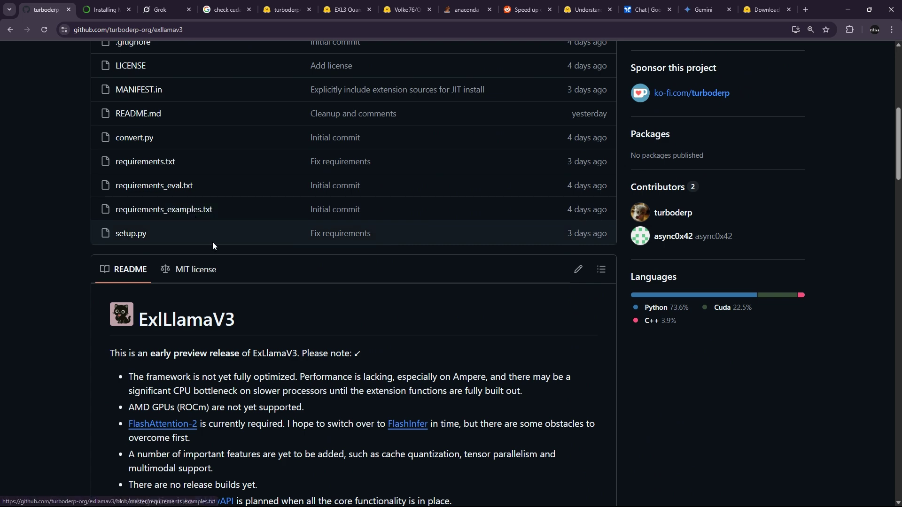